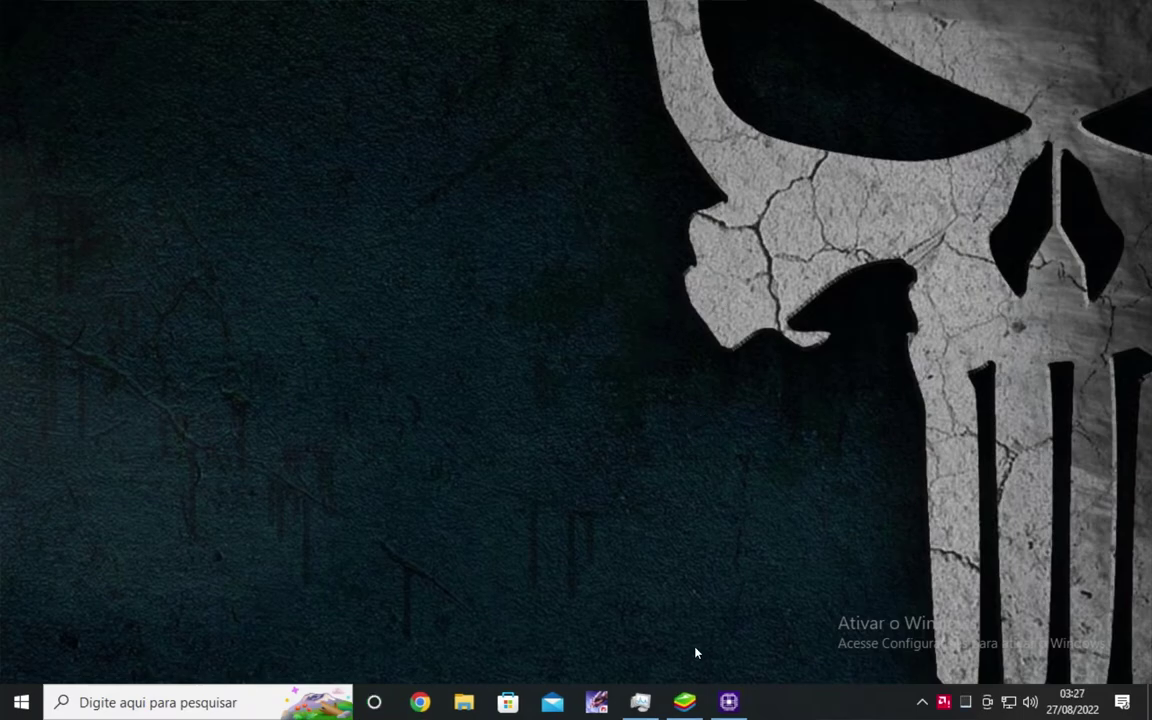
# - Bring up the BlueStacks settings, check the player version, and look at the CPU allocation options in the performance settings
pyautogui.click(684, 702)
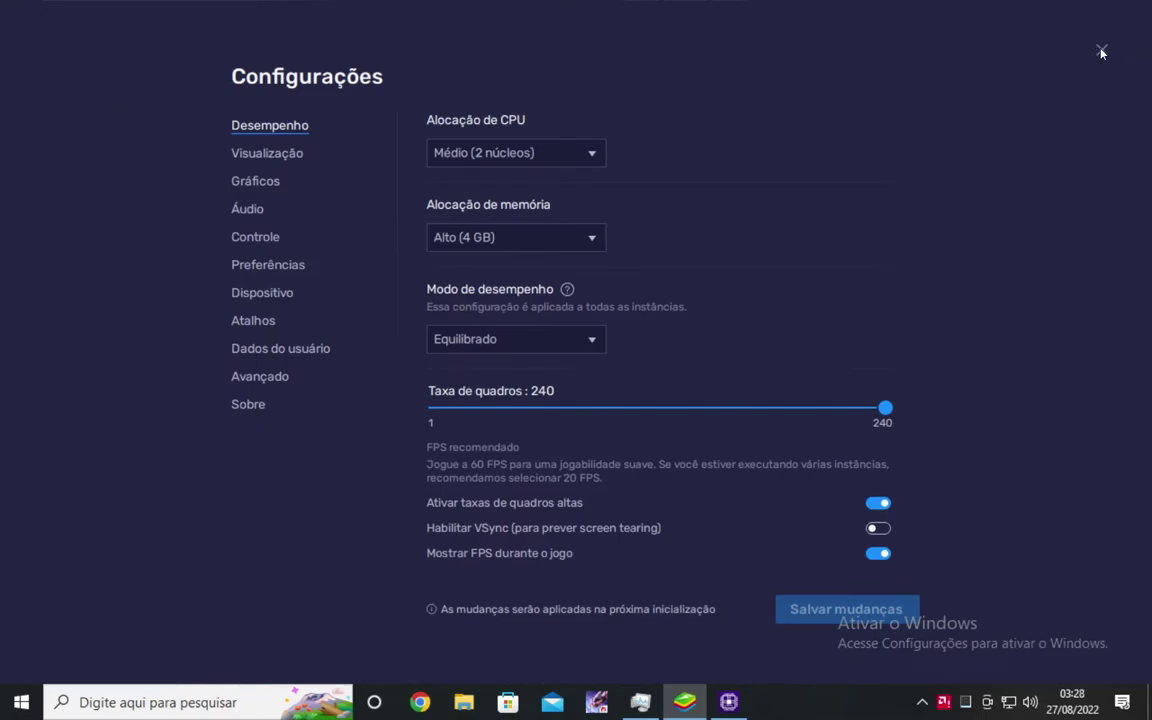
pyautogui.click(249, 408)
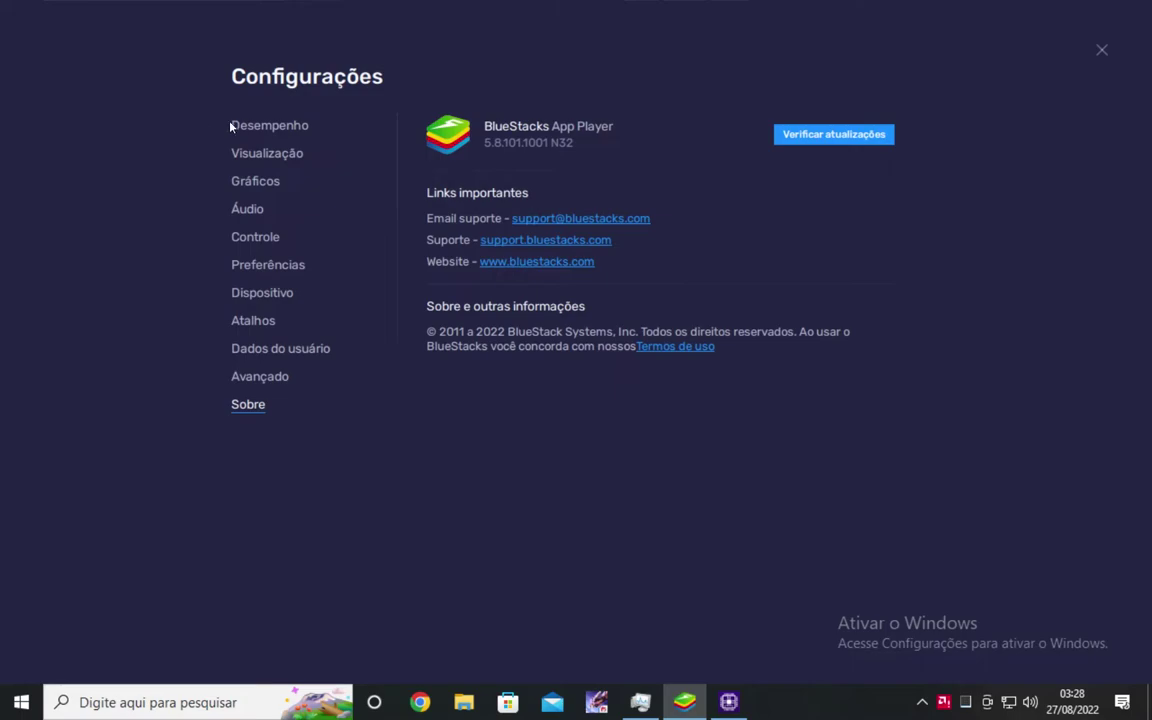
pyautogui.click(238, 125)
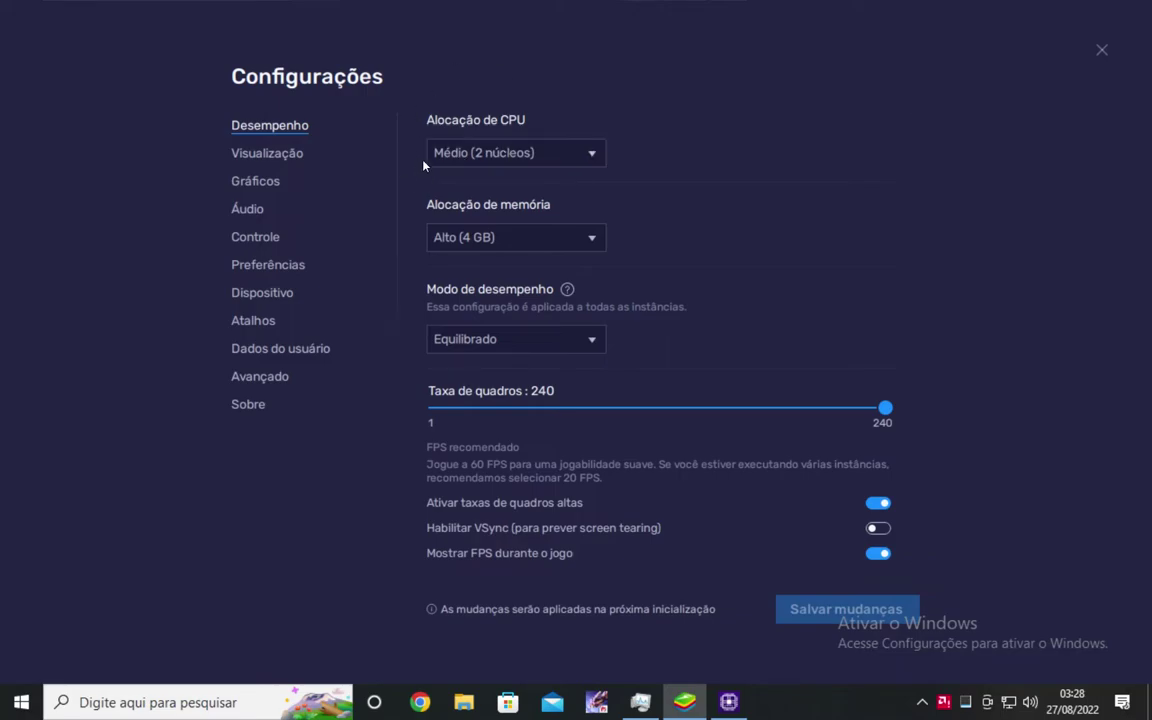
pyautogui.click(515, 153)
pyautogui.click(522, 148)
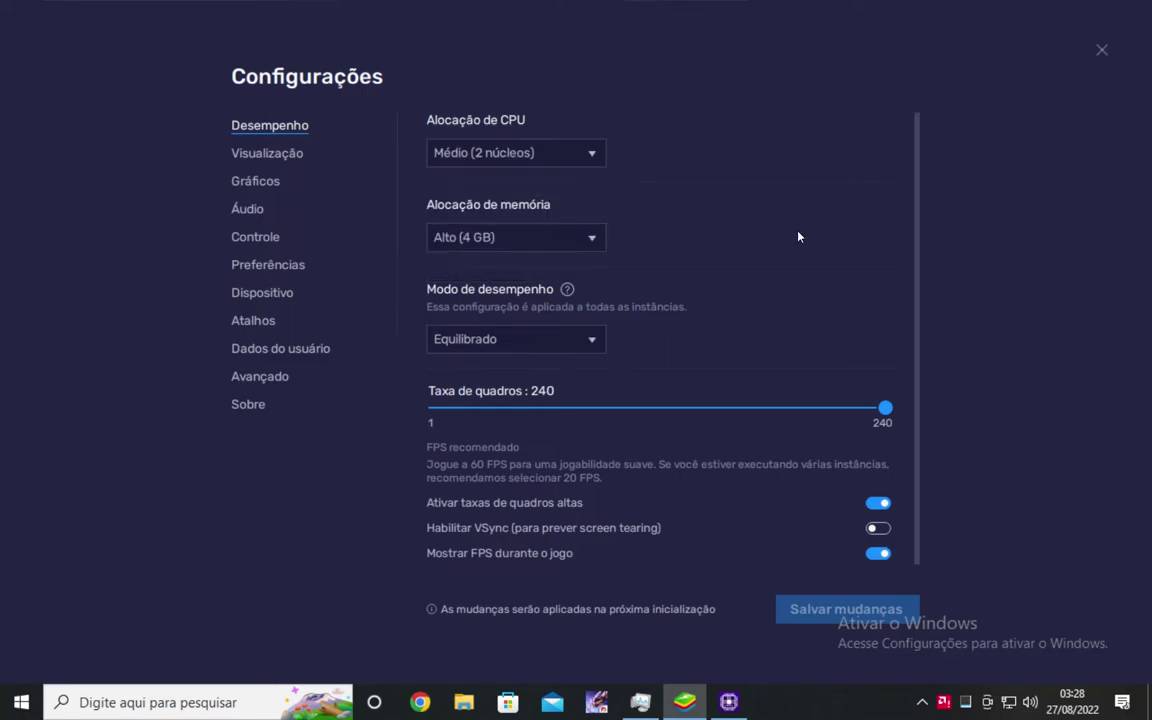
# - Switch to CPU-Z and review the computer's processor, memory and graphics specifications
pyautogui.click(728, 702)
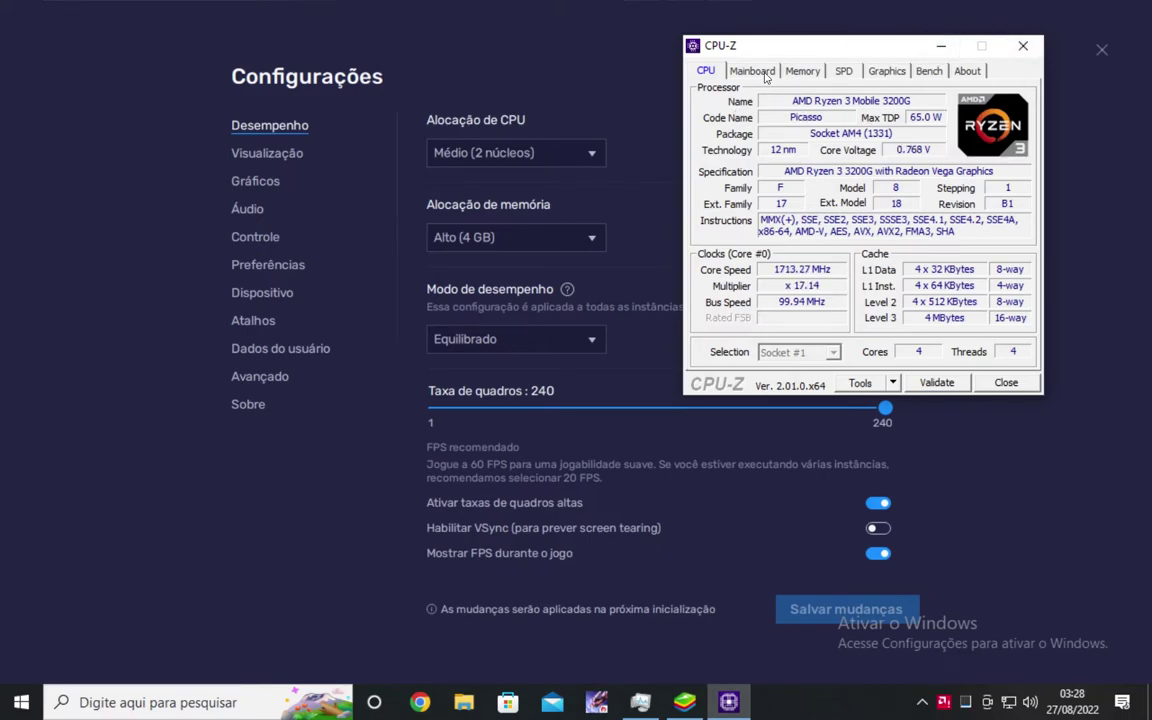
pyautogui.click(800, 72)
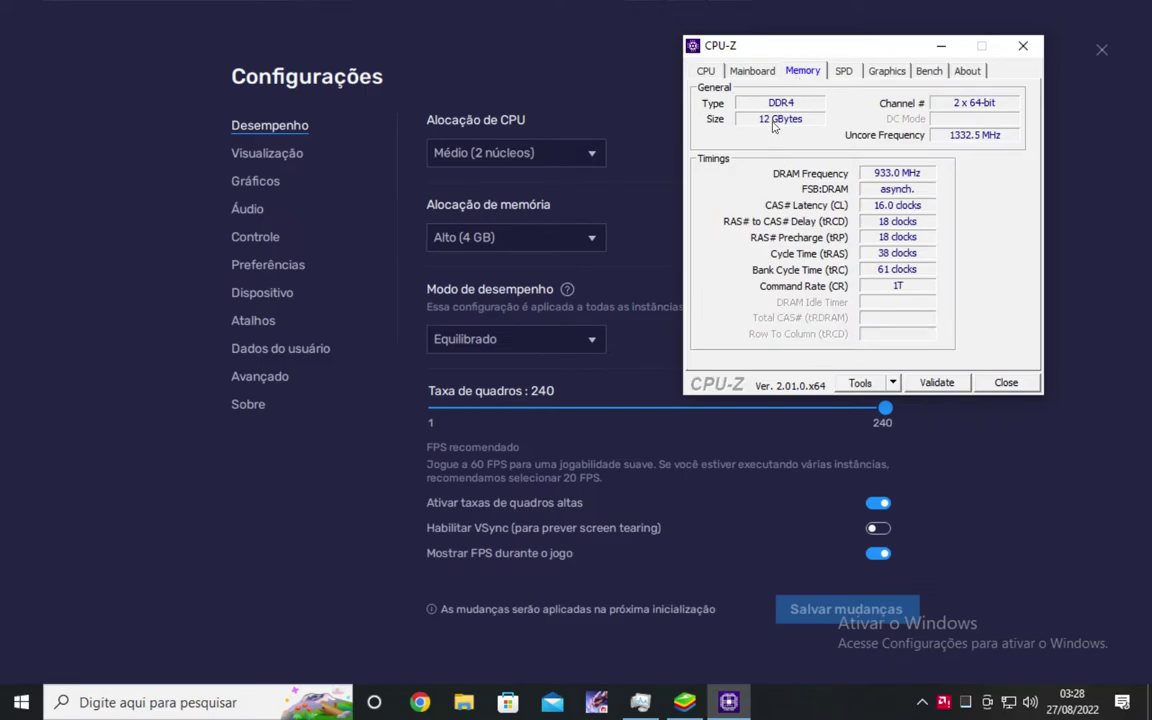
pyautogui.click(897, 70)
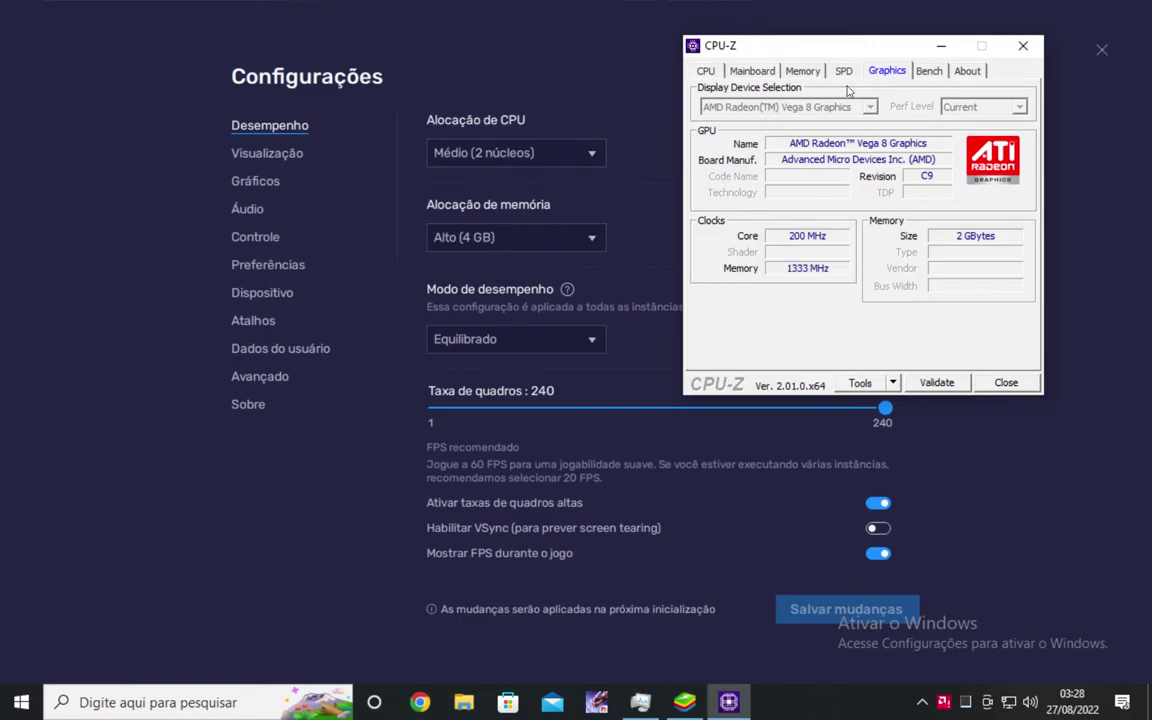
pyautogui.click(941, 45)
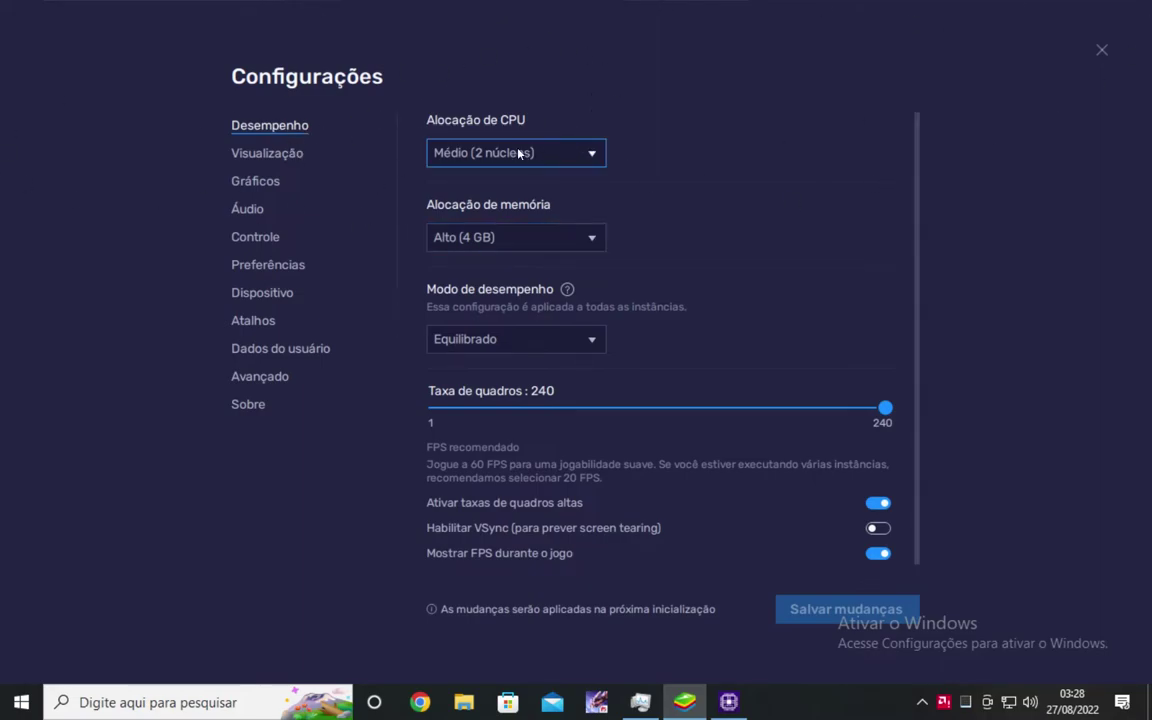
# - Switch the CPU allocation to Alto (4 núcleos), and set it back to Médio (2 núcleos)
pyautogui.click(470, 150)
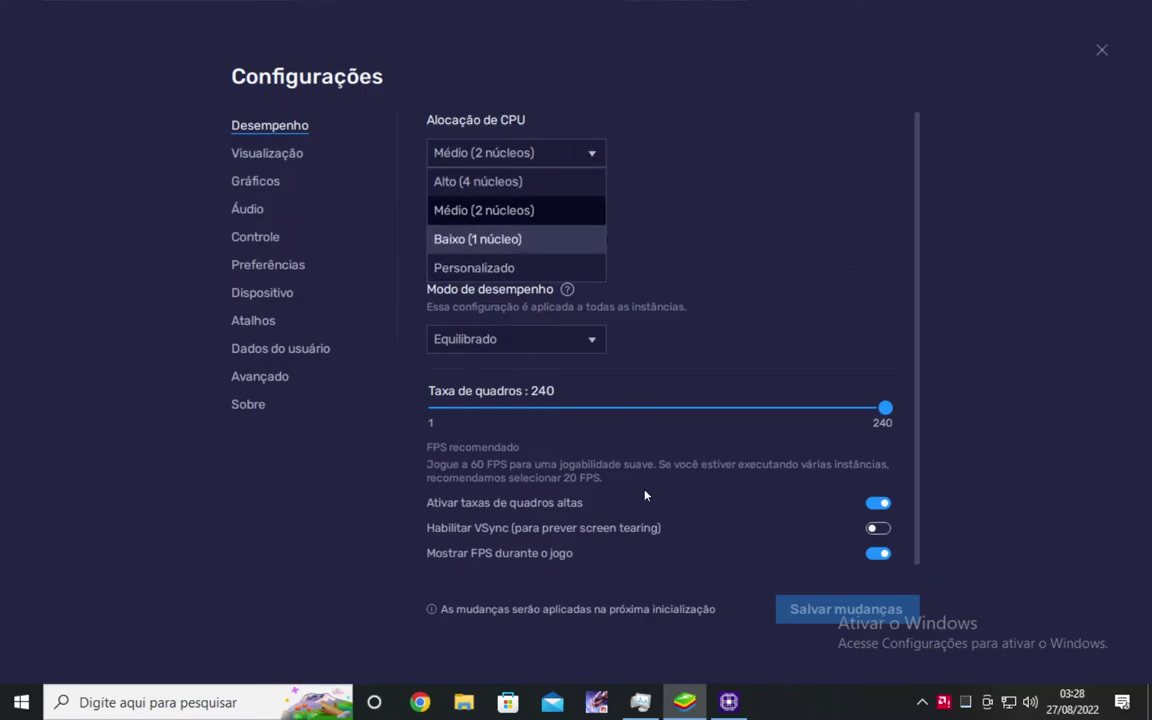
pyautogui.click(527, 183)
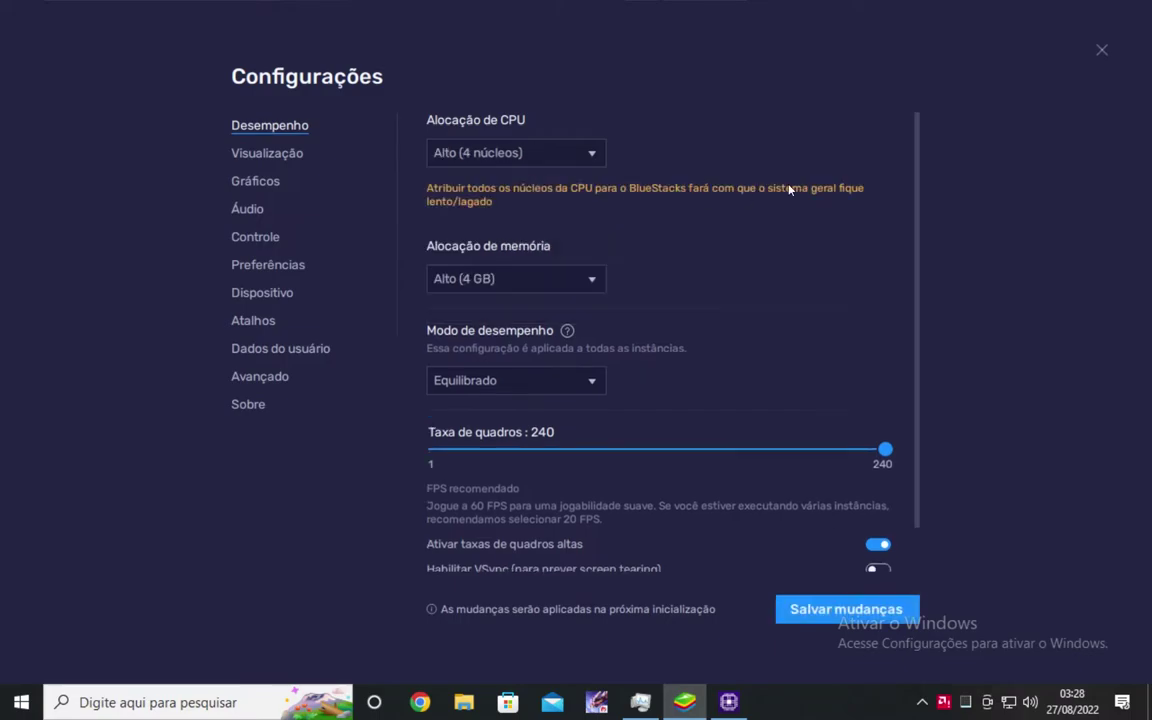
pyautogui.click(515, 155)
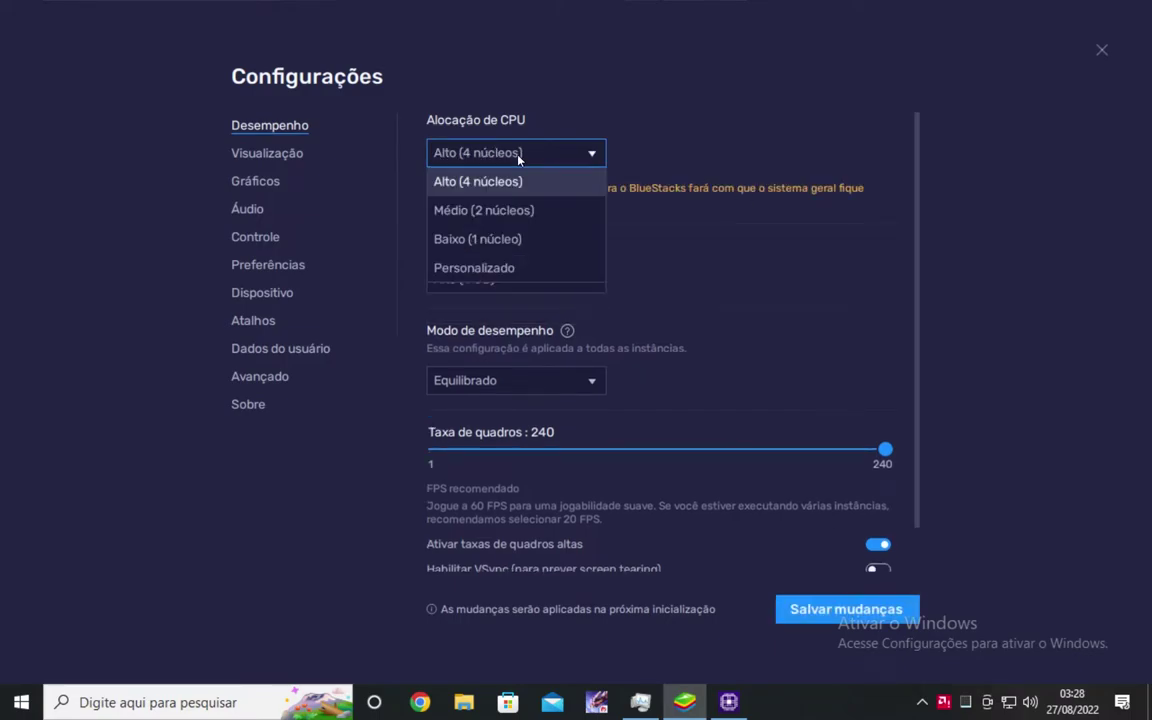
pyautogui.click(505, 211)
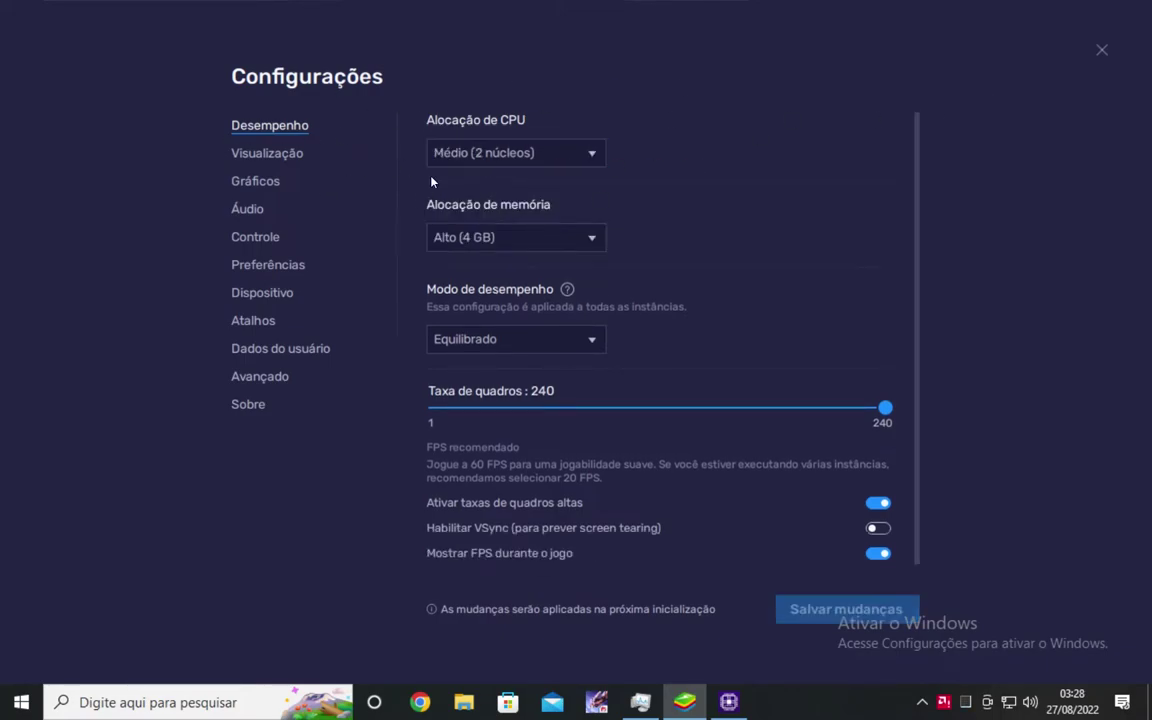
# - Select Alto (4 GB) for the memory allocation and examine the available performance modes
pyautogui.scroll(-1, 705, 224)
pyautogui.scroll(1, 713, 221)
pyautogui.scroll(-1, 713, 221)
pyautogui.scroll(1, 540, 215)
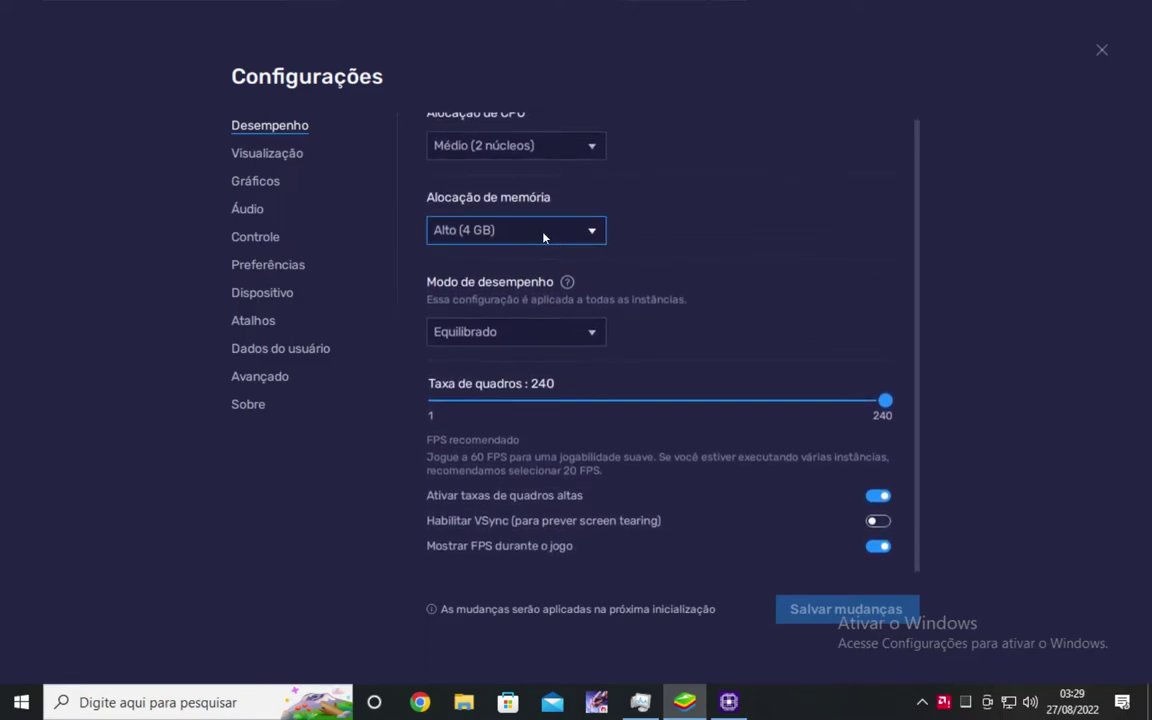
pyautogui.click(540, 232)
pyautogui.click(463, 260)
pyautogui.click(541, 332)
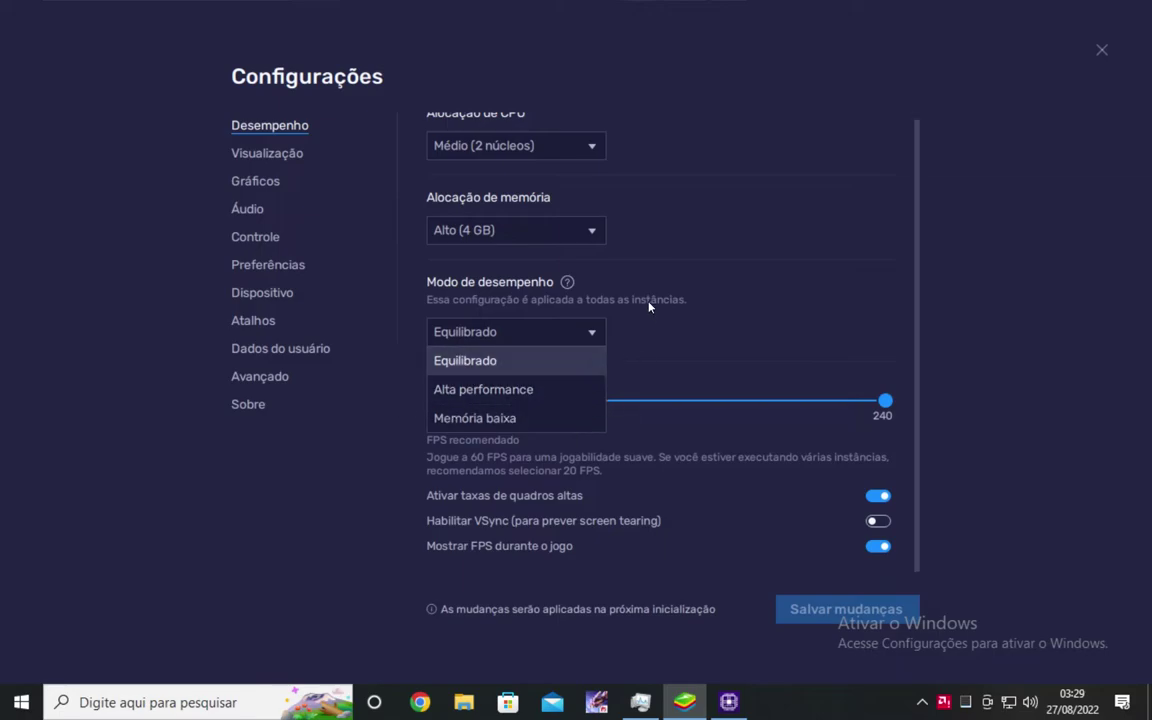
pyautogui.click(684, 285)
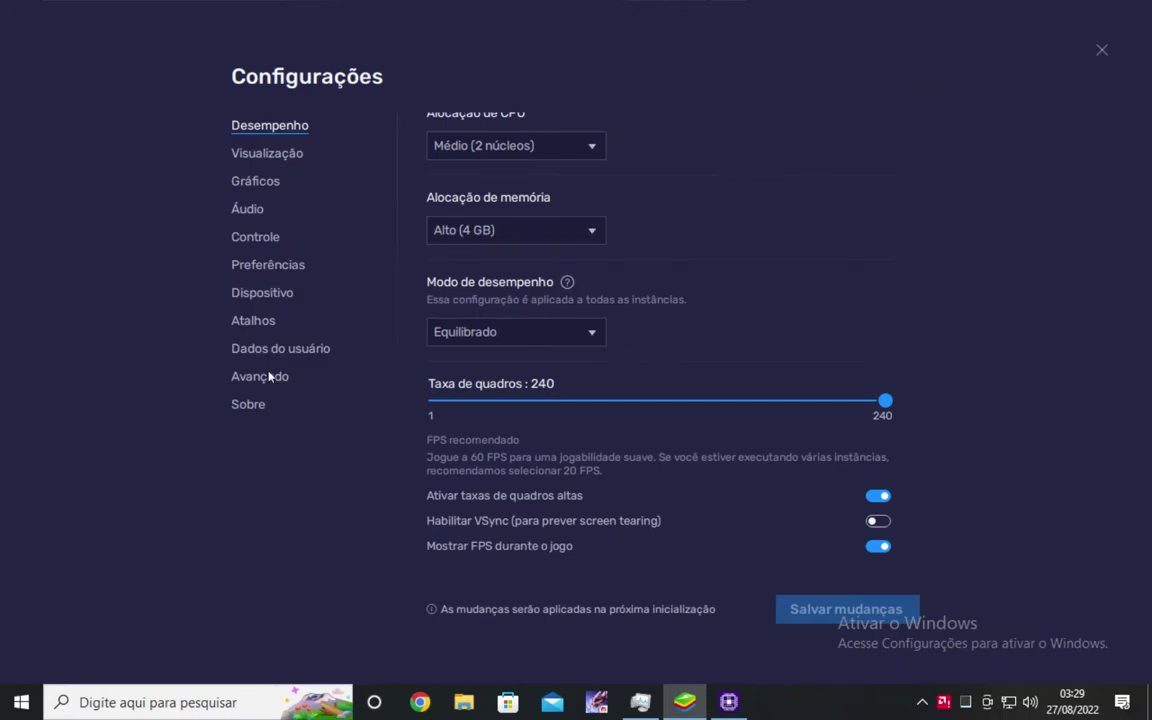
# - Demonstrate lowering the frame rate limit and restore it to the maximum of 240
pyautogui.moveTo(885, 400); pyautogui.dragTo(633, 400)
pyautogui.moveTo(559, 437); pyautogui.dragTo(967, 411)
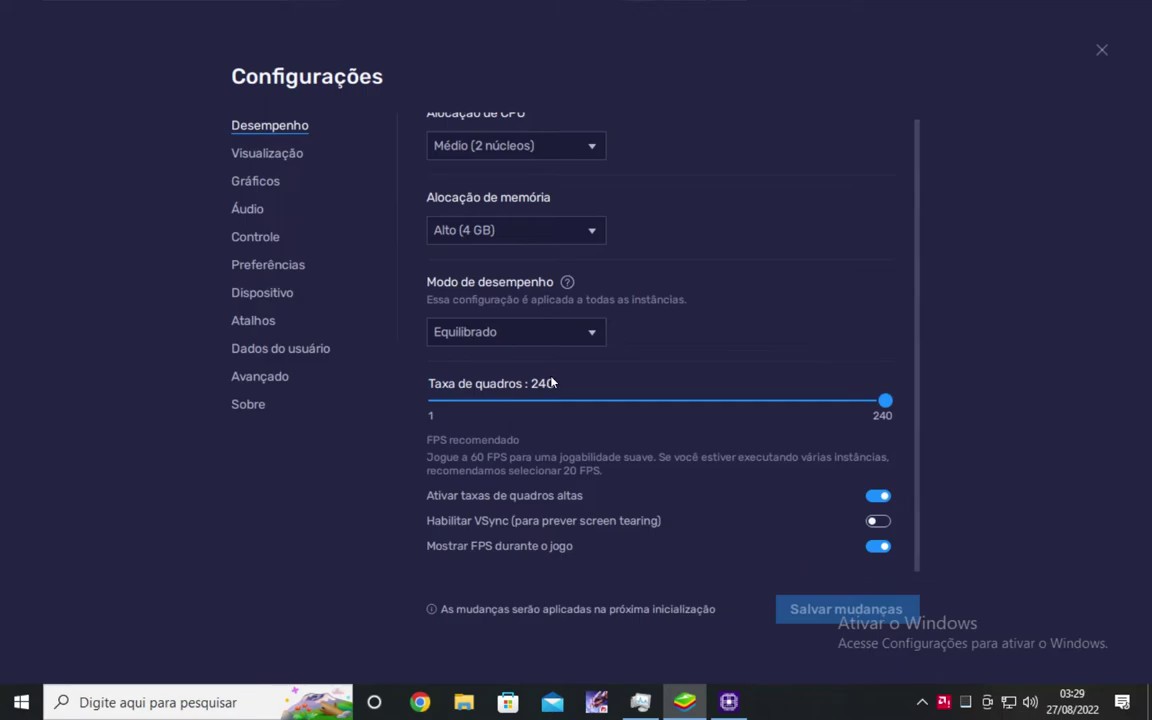
pyautogui.moveTo(555, 400); pyautogui.dragTo(931, 465)
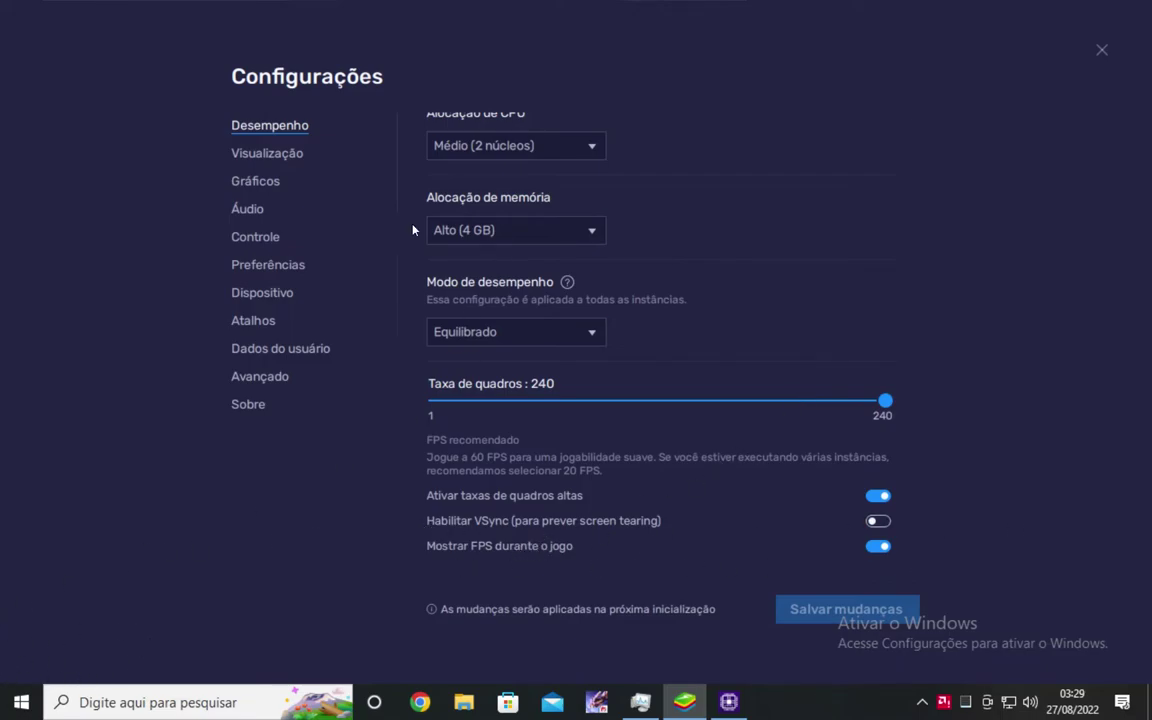
# - Try the 1280 x 720 video resolution in the display settings and return to 1600 x 900
pyautogui.click(289, 155)
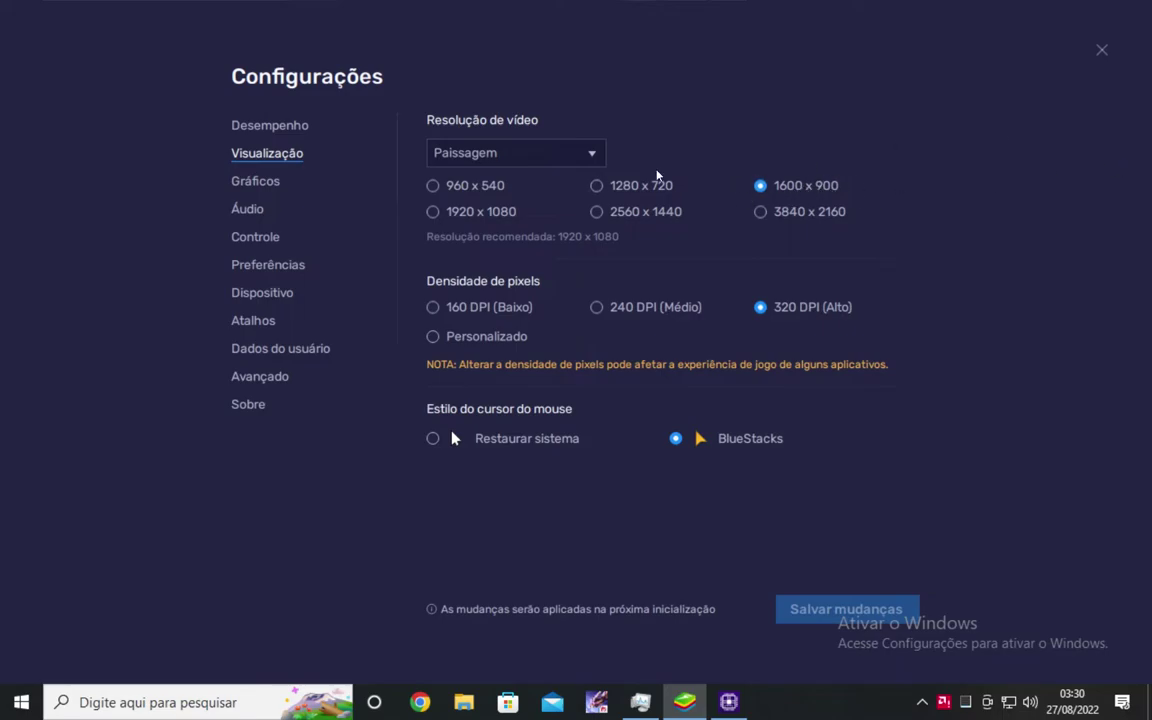
pyautogui.click(618, 186)
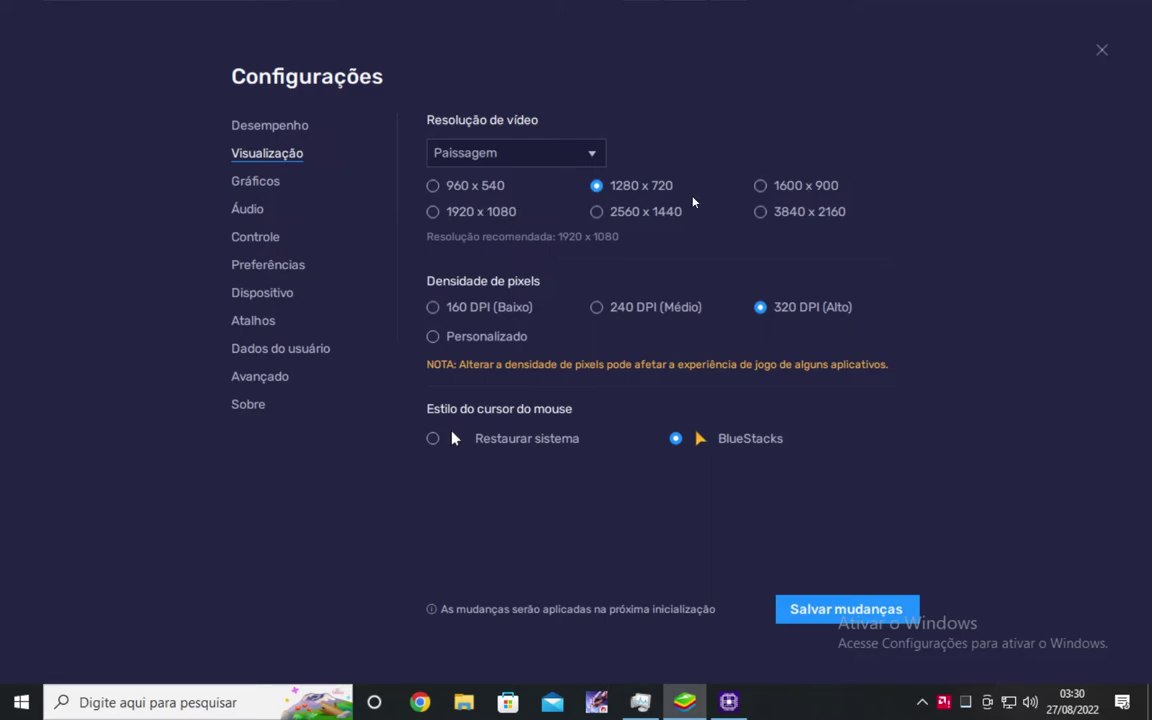
pyautogui.click(799, 188)
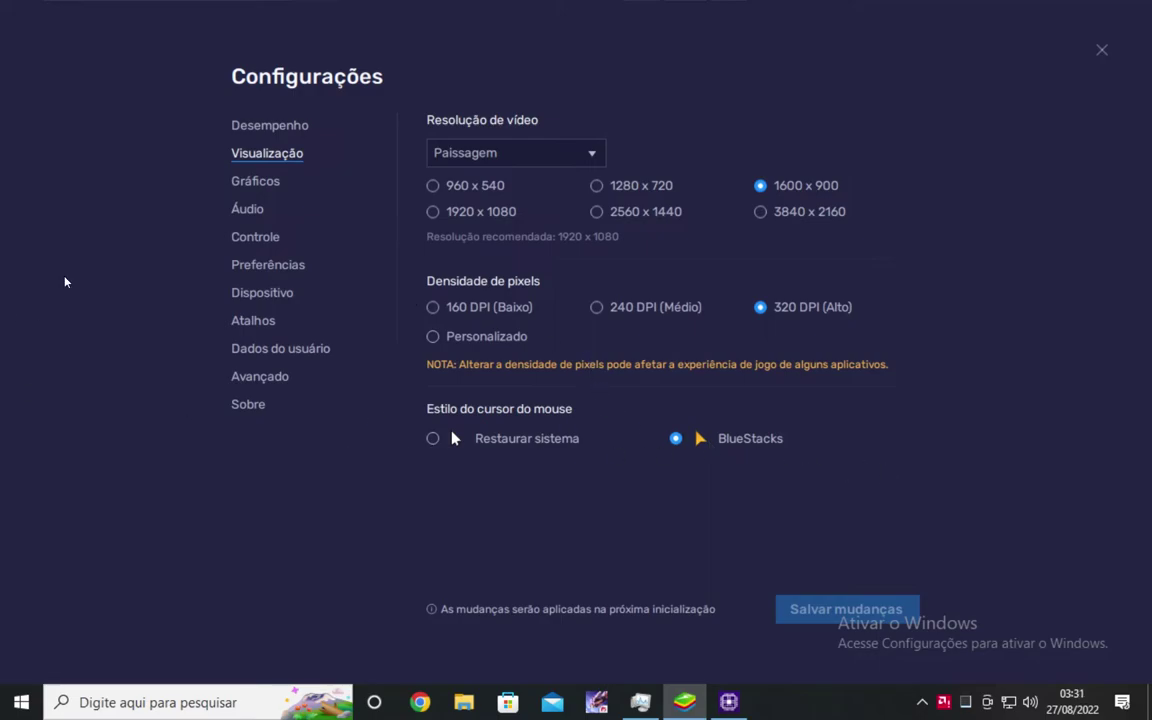
# - Review the graphics engine and renderer settings and the ASTC texture decoding options
pyautogui.click(262, 181)
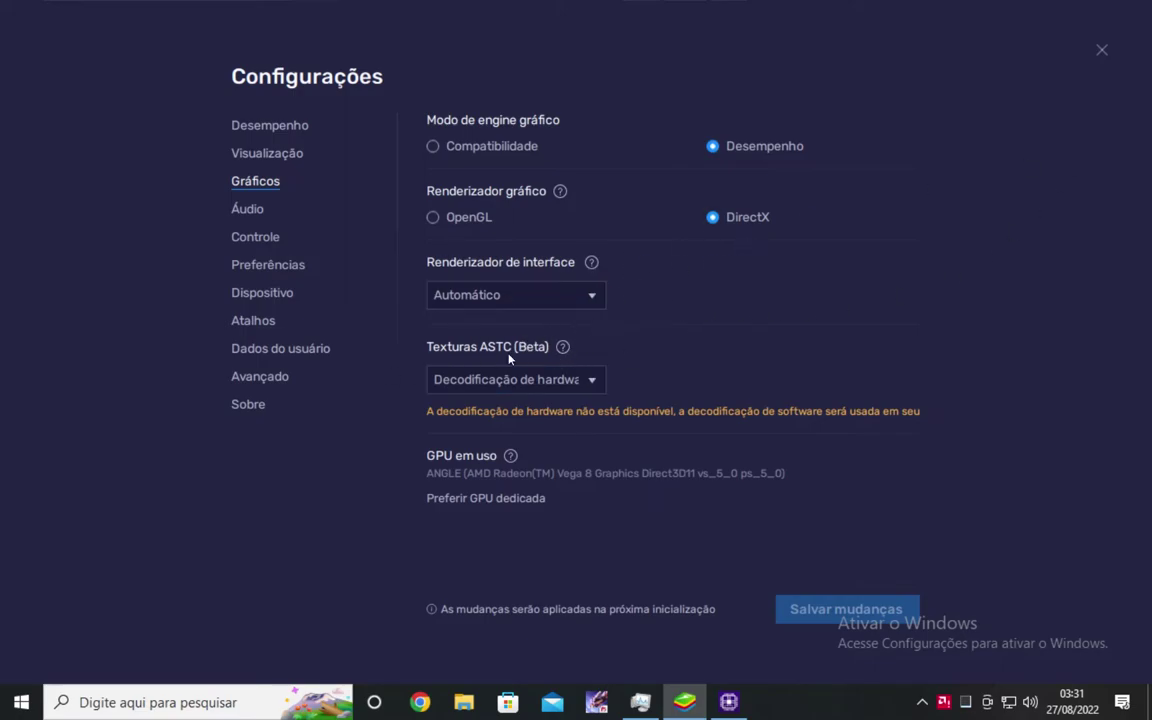
pyautogui.click(577, 381)
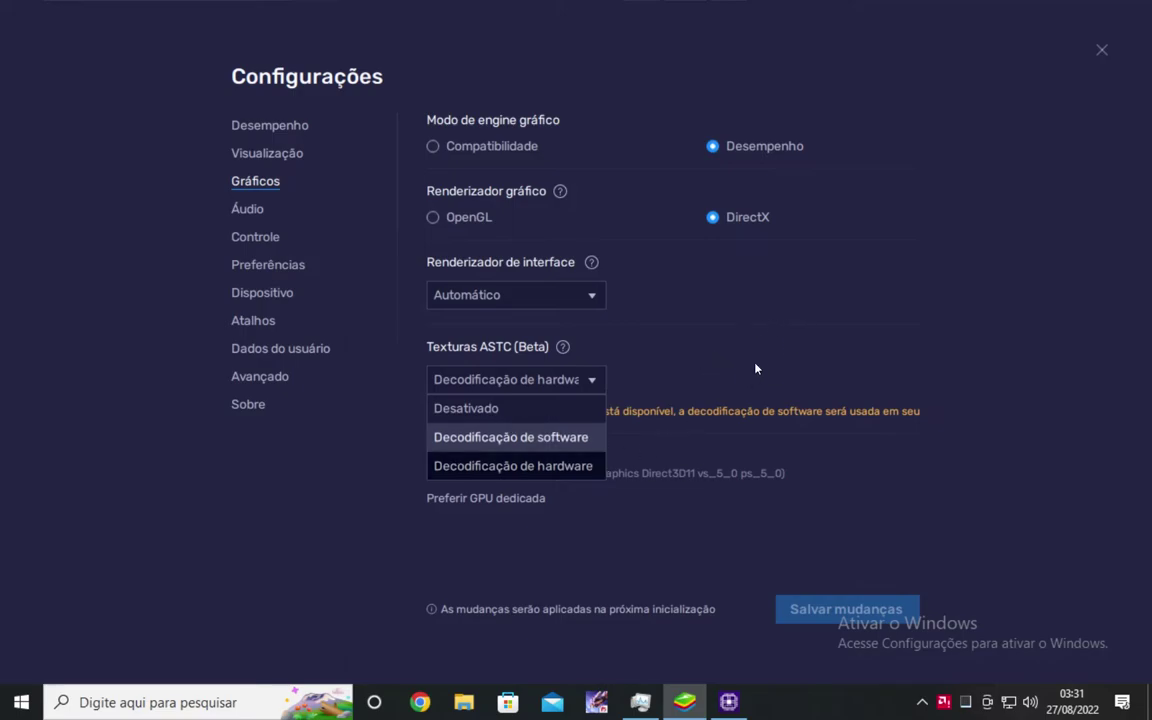
pyautogui.click(711, 385)
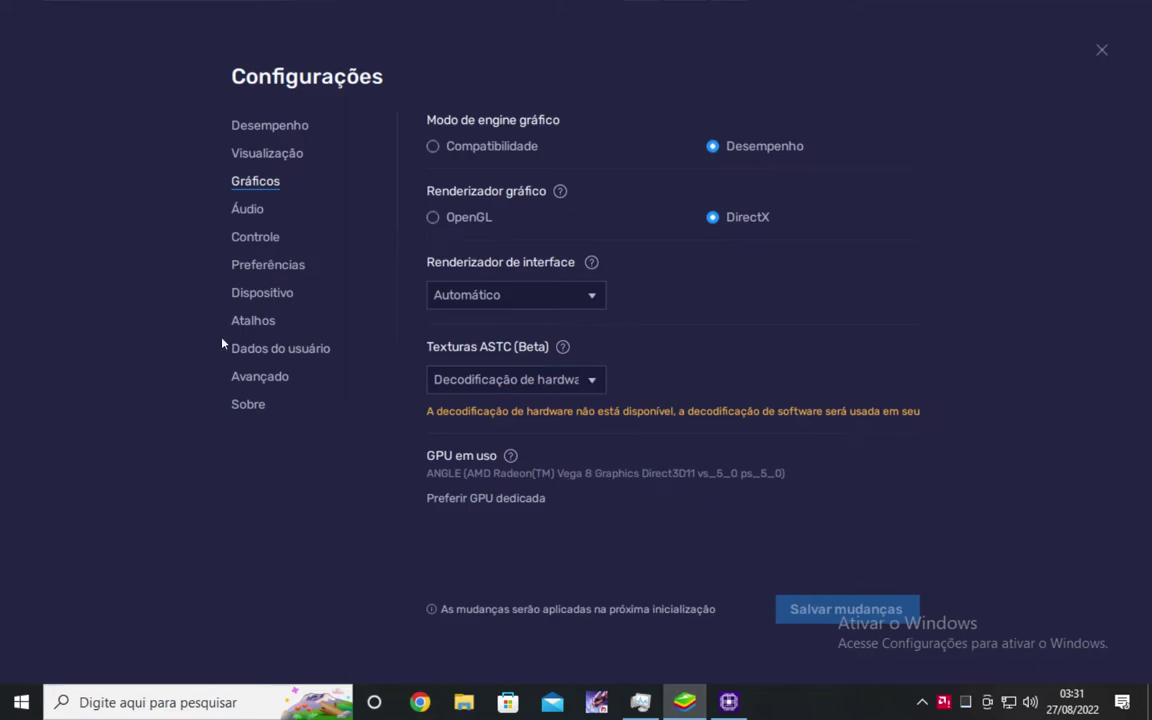
# - Look through the audio, control and preference settings
pyautogui.click(252, 209)
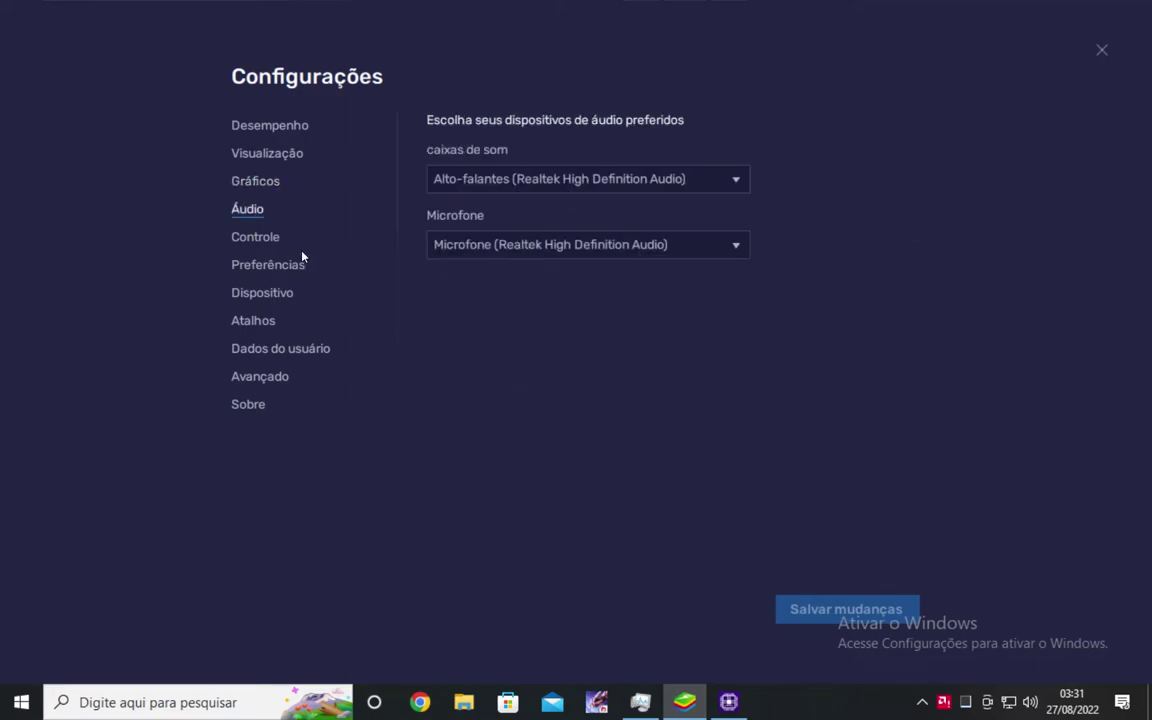
pyautogui.click(262, 240)
pyautogui.click(299, 270)
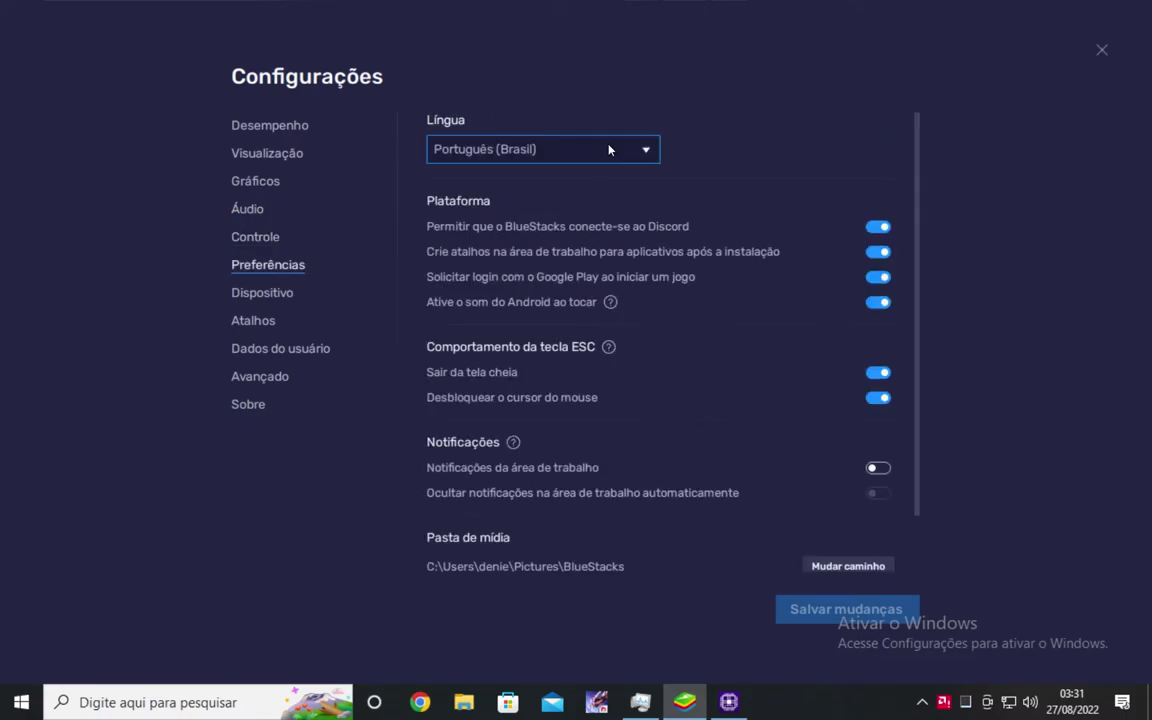
# - Browse the predefined device profiles and choose Asus ROG 2
pyautogui.click(267, 295)
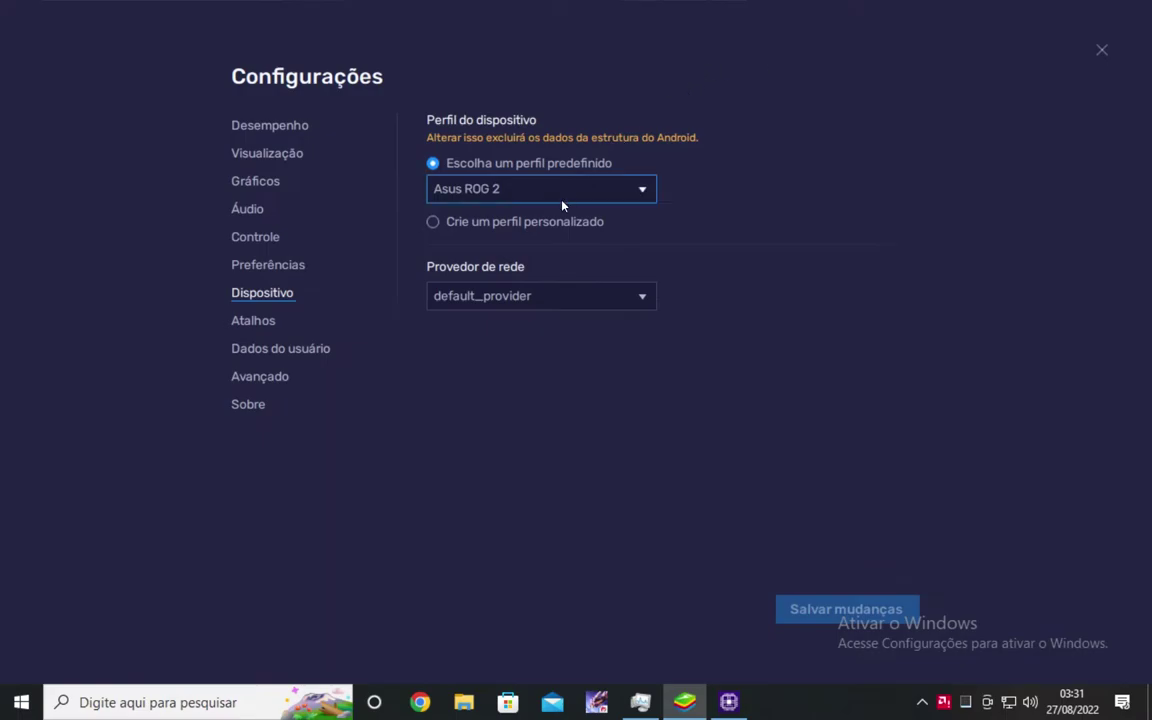
pyautogui.click(600, 188)
pyautogui.scroll(-3, 585, 236)
pyautogui.scroll(-5, 585, 232)
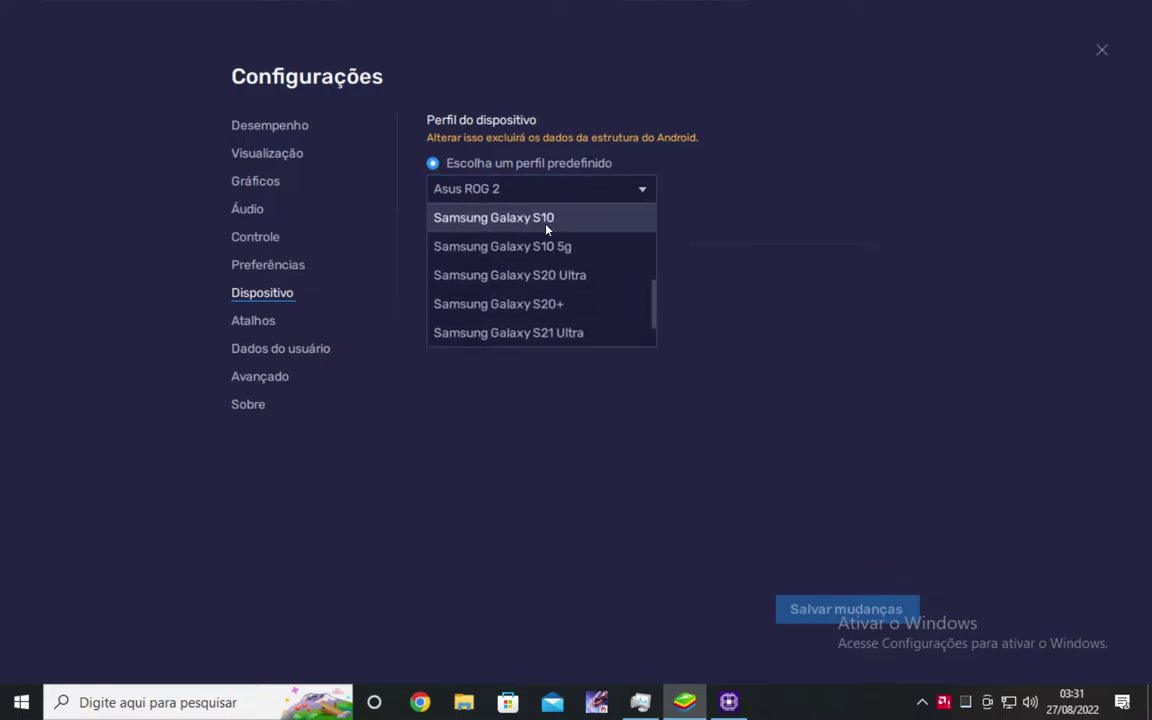
pyautogui.scroll(4, 635, 216)
pyautogui.scroll(4, 620, 230)
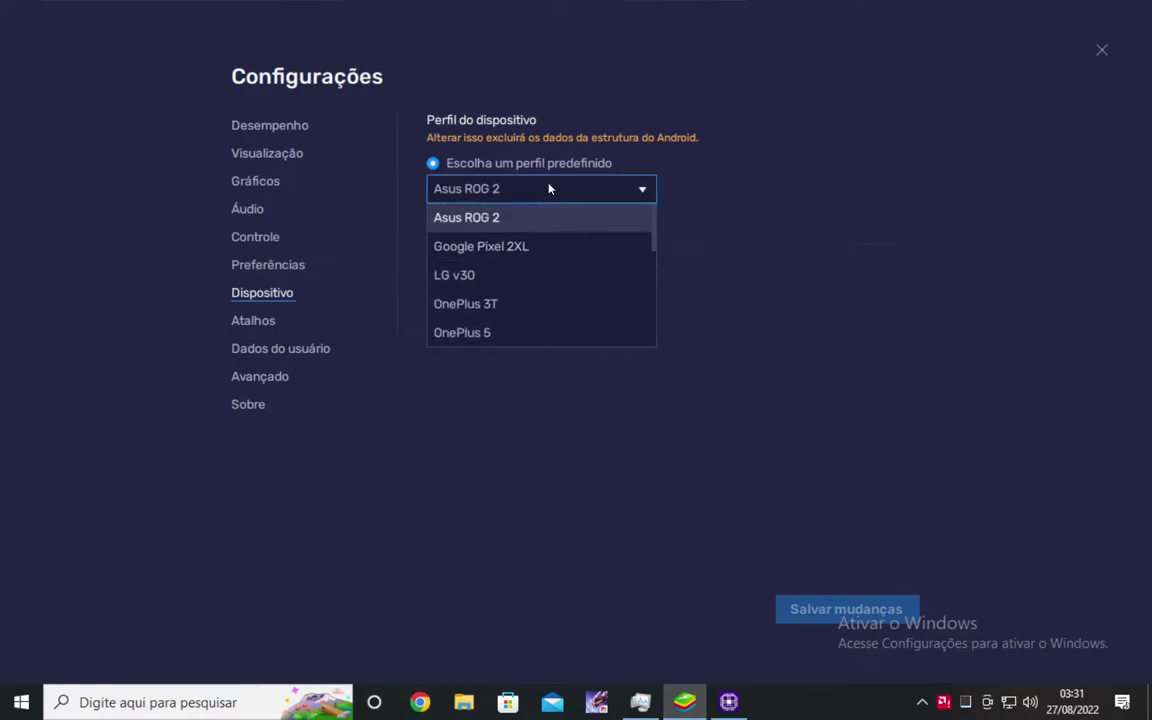
pyautogui.click(513, 220)
# - Go back to the performance settings, reduce the frame rate, and raise it to 240 again
pyautogui.click(268, 128)
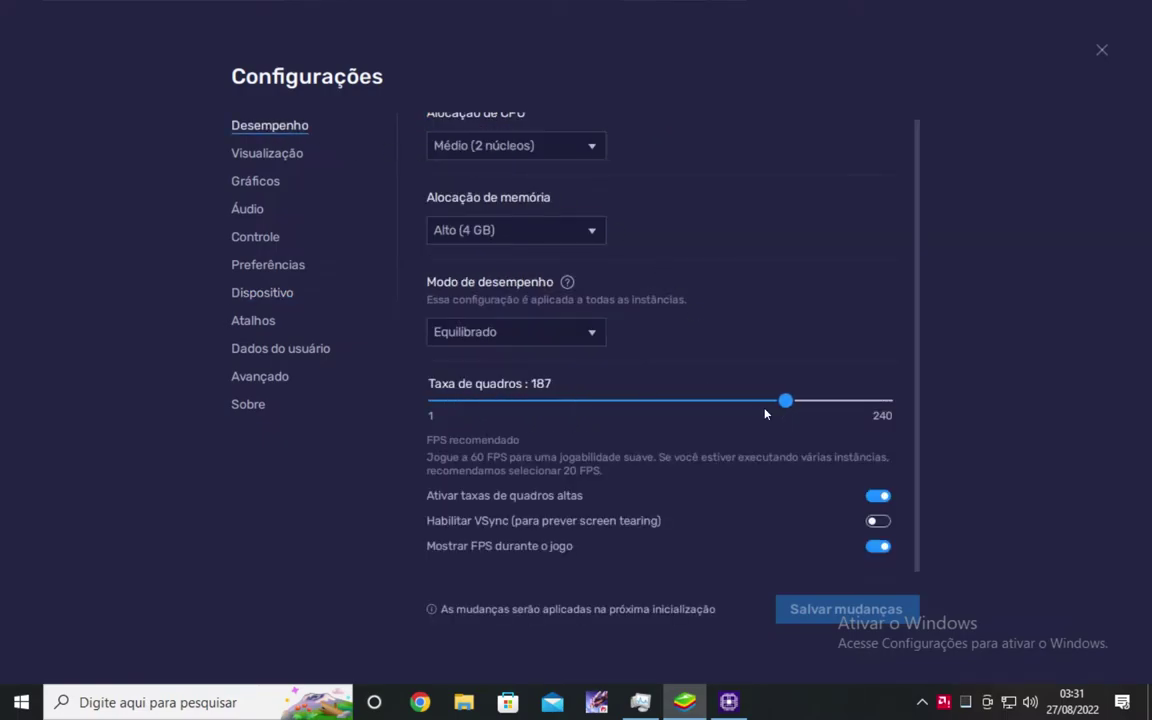
pyautogui.moveTo(727, 412); pyautogui.dragTo(559, 403)
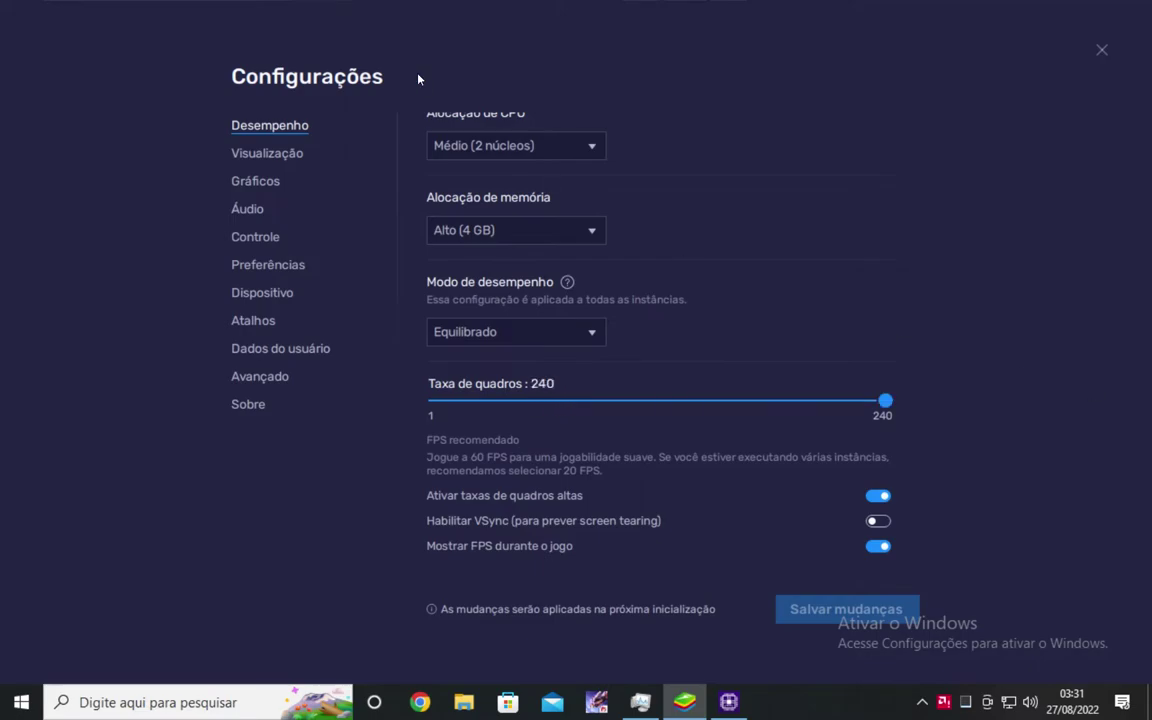
# - Look over the user data and shortcut settings, and check the predefined device profile
pyautogui.click(254, 352)
pyautogui.click(252, 322)
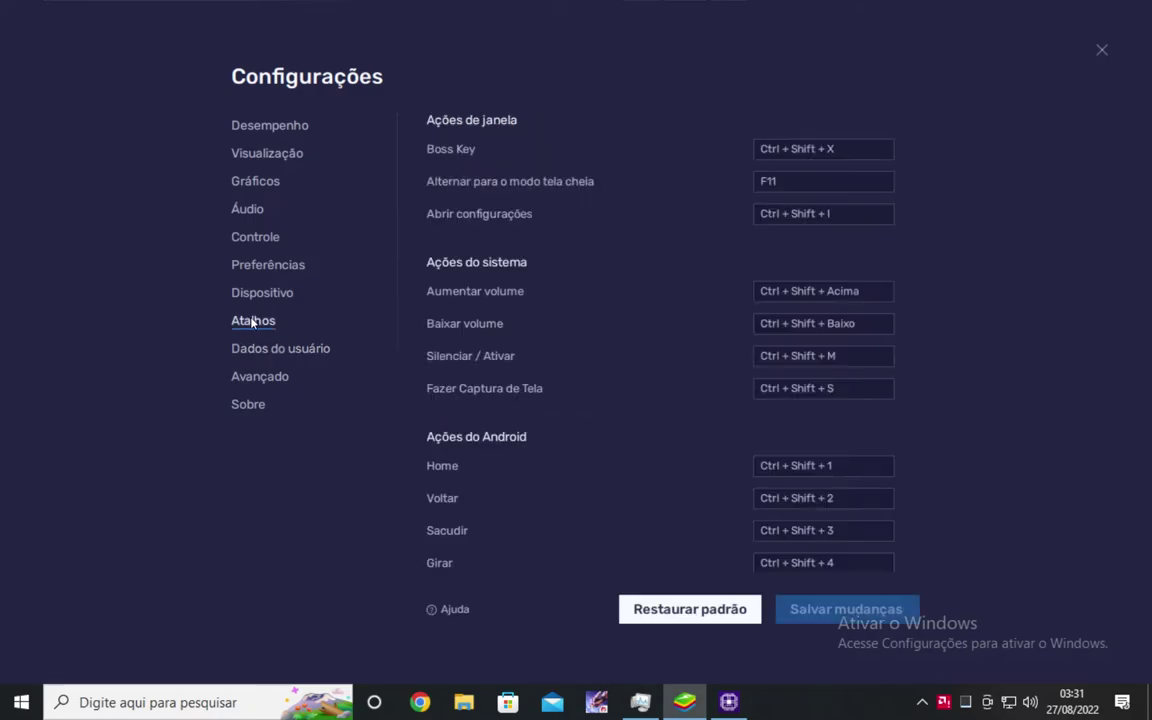
pyautogui.click(258, 296)
pyautogui.click(516, 182)
pyautogui.click(518, 182)
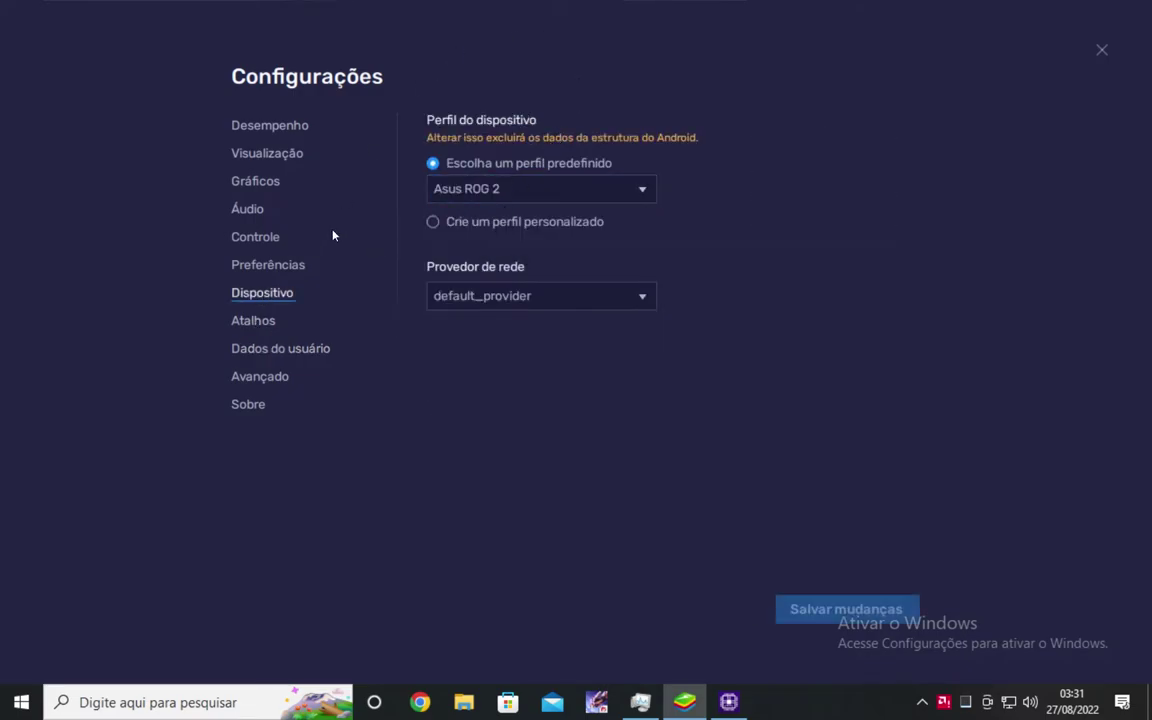
# - Recheck the performance settings and the device profile list, and view the keyboard shortcuts
pyautogui.click(274, 128)
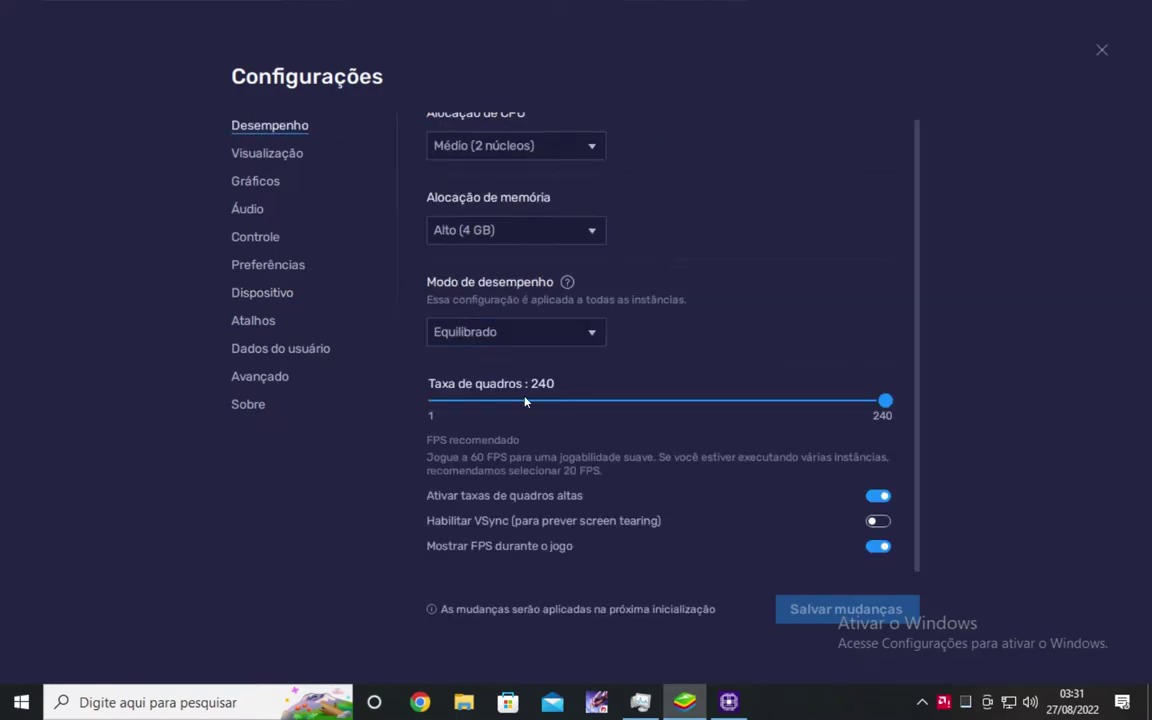
pyautogui.click(264, 294)
pyautogui.click(516, 193)
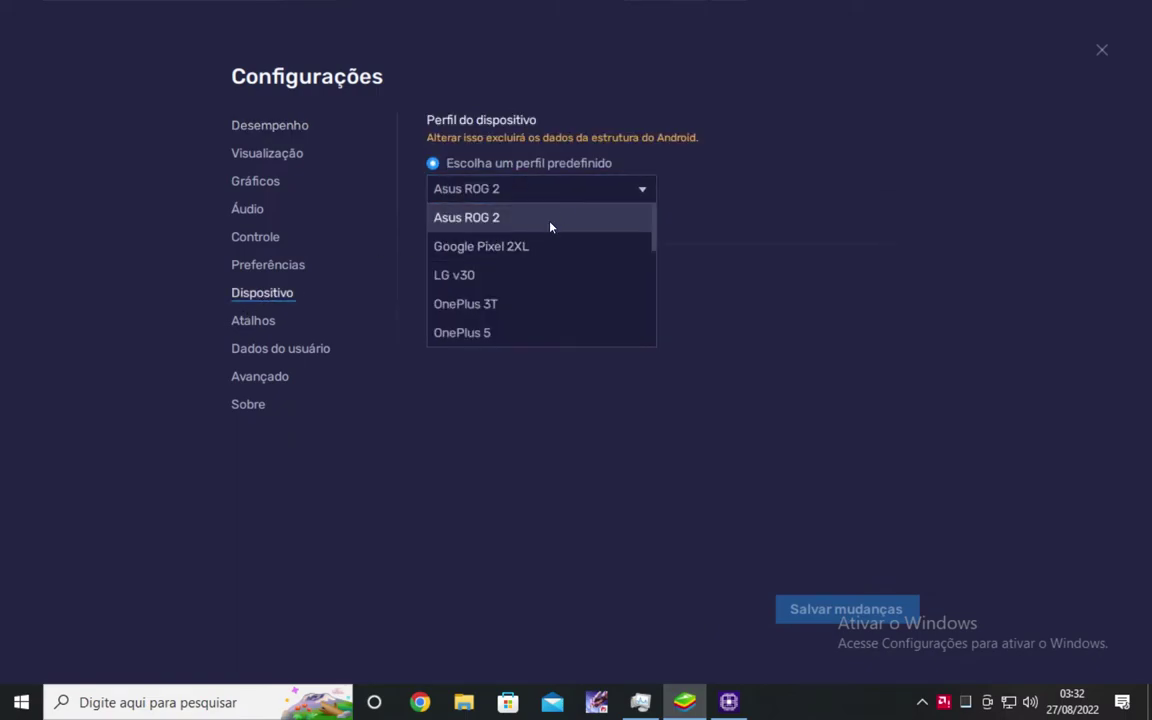
pyautogui.click(531, 201)
pyautogui.click(277, 319)
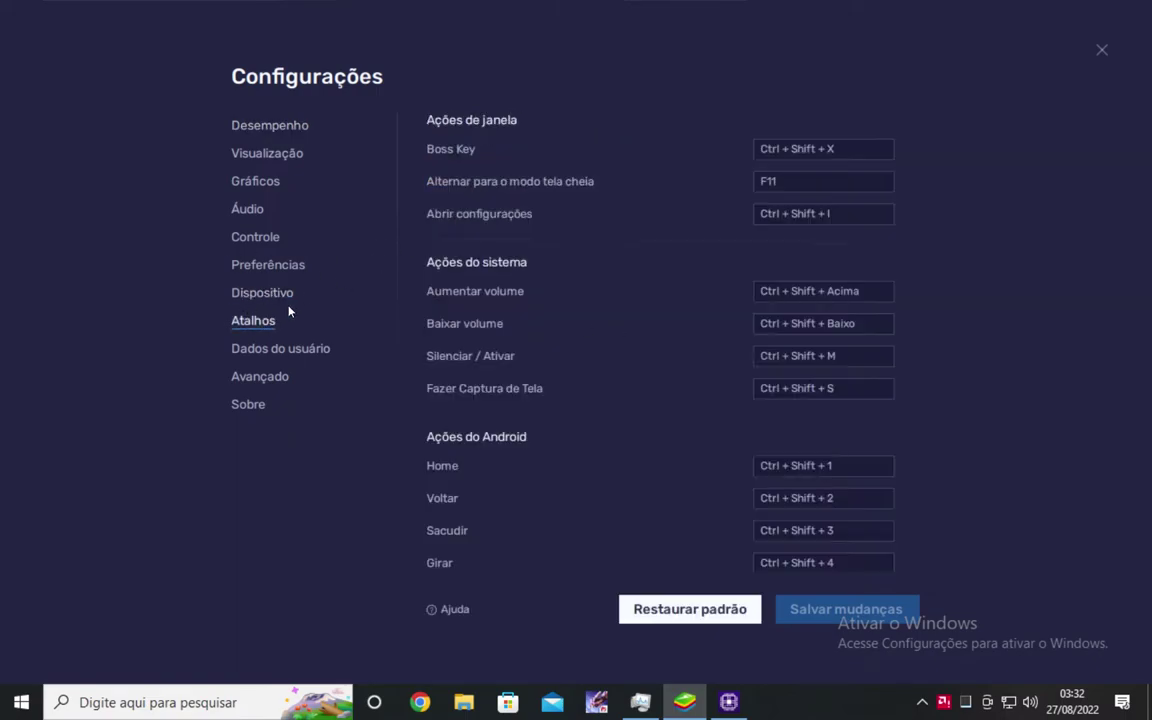
# - Review the remaining keyboard shortcuts and the user data, advanced and about pages, and close the emulator settings
pyautogui.scroll(-10, 838, 229)
pyautogui.scroll(1, 414, 301)
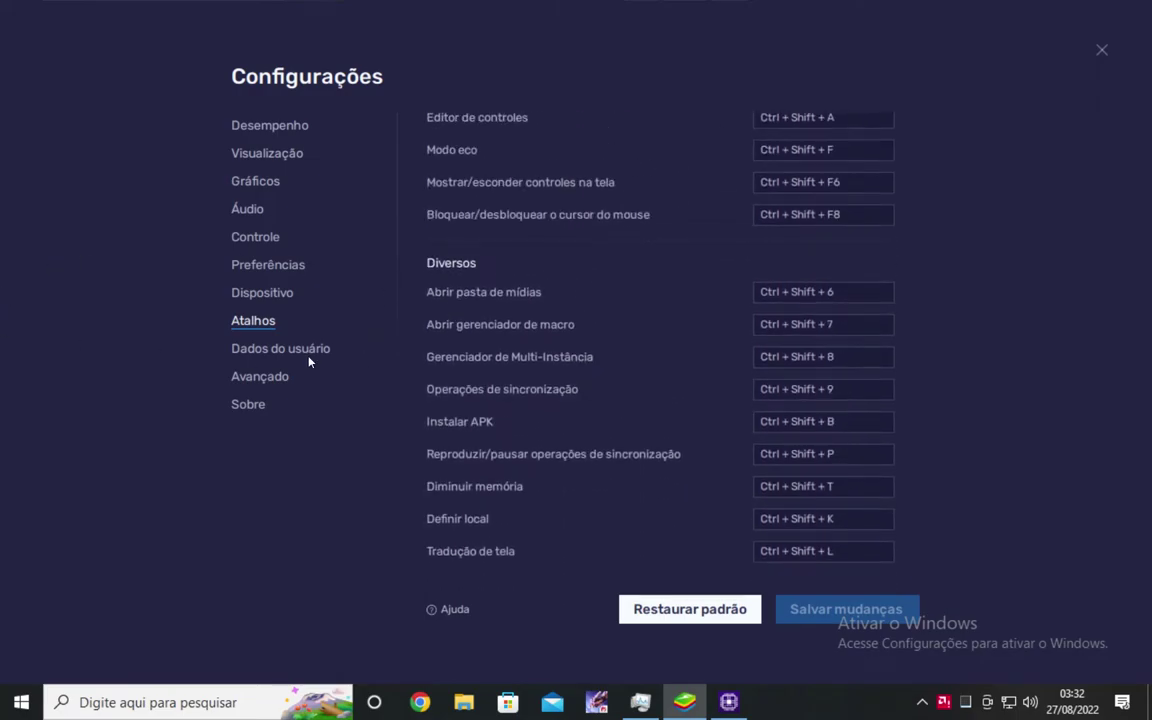
pyautogui.click(285, 349)
pyautogui.click(262, 376)
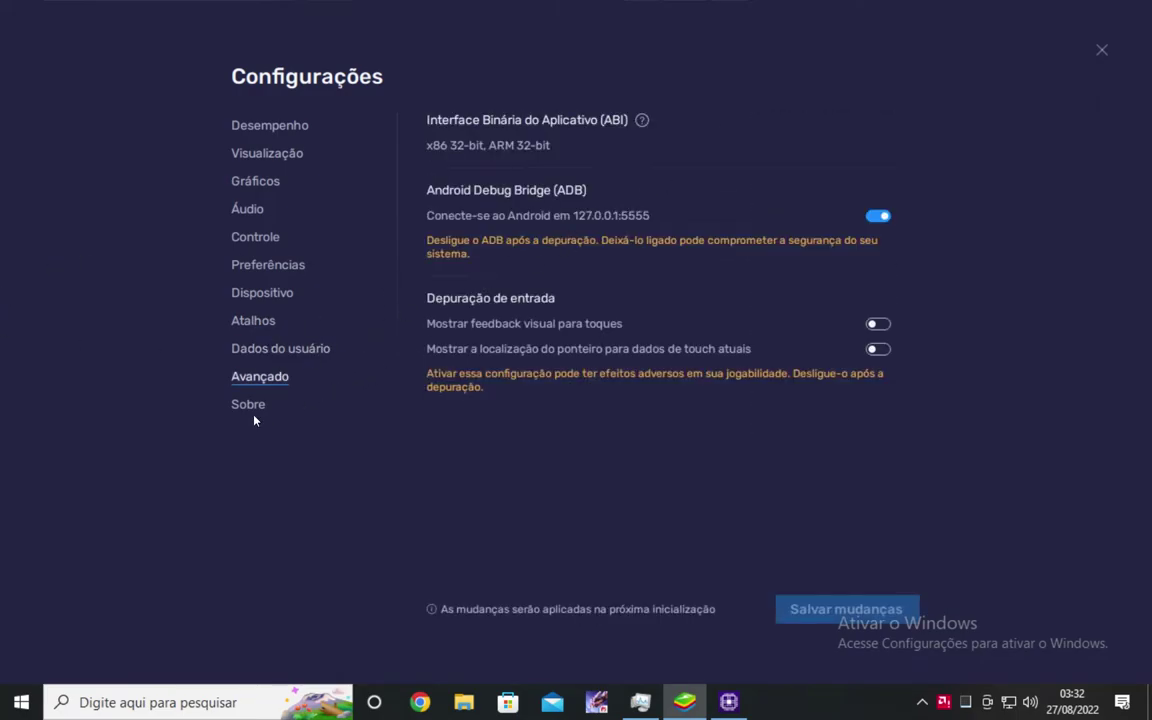
pyautogui.click(244, 408)
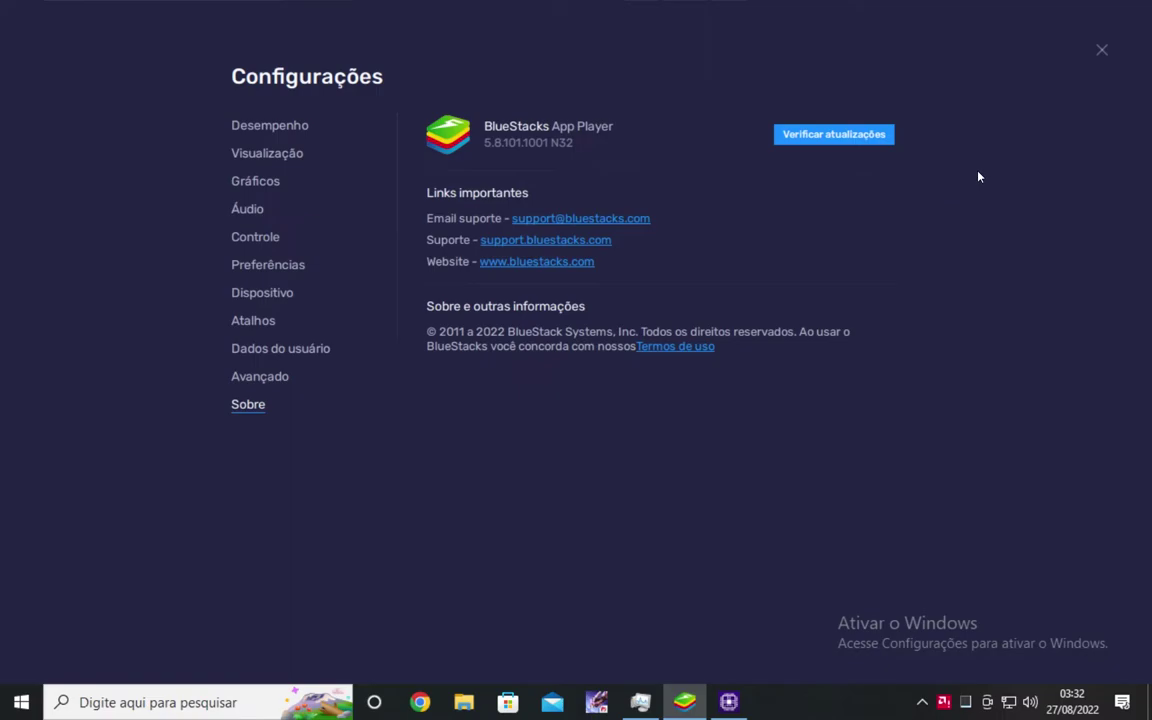
pyautogui.click(1102, 52)
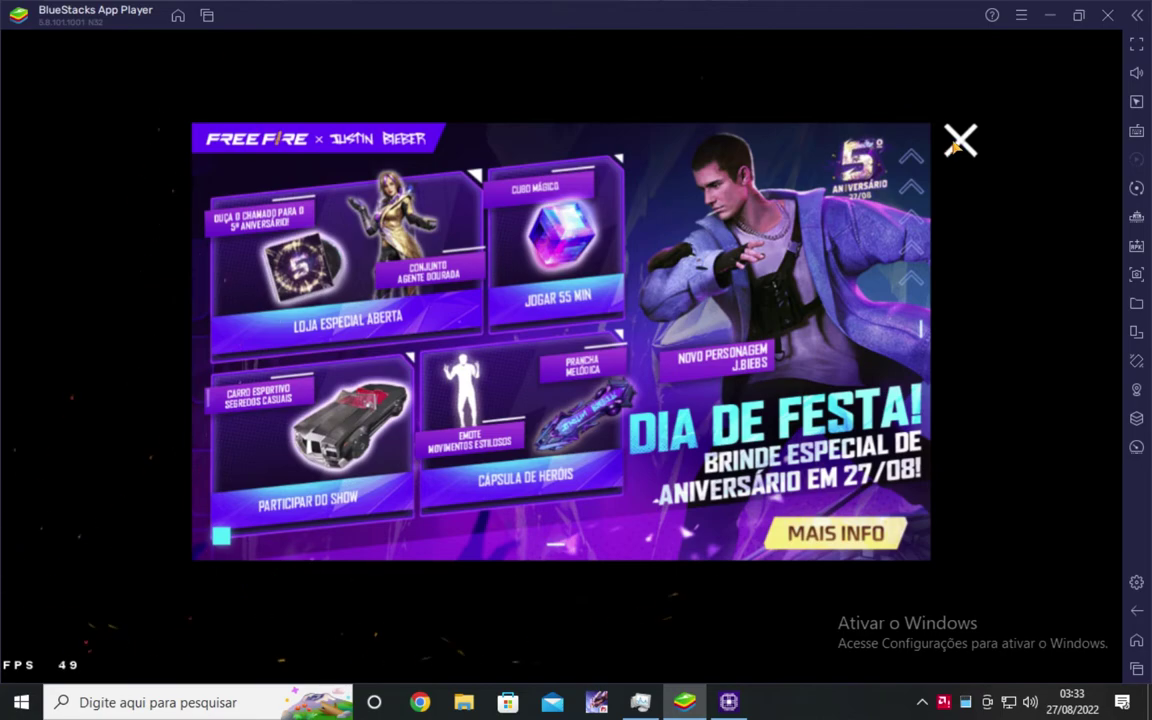
# - Dismiss the Free Fire announcements, the reward notice and the 5th anniversary event window to reach the game lobby
pyautogui.click(957, 142)
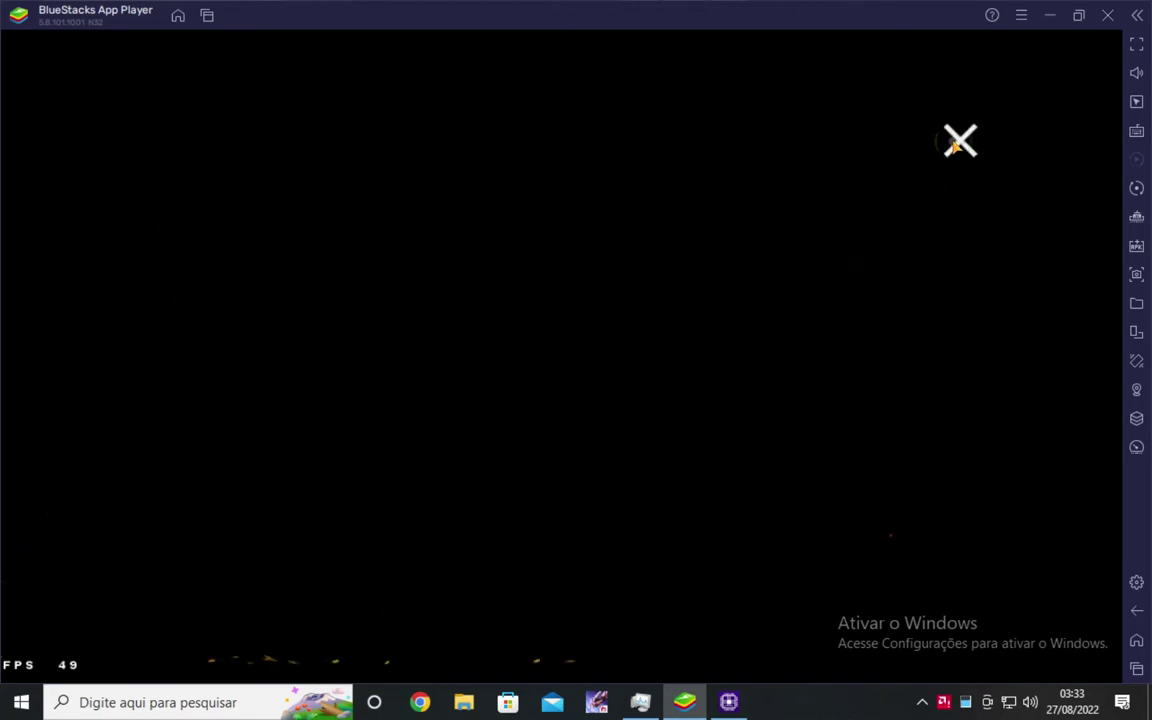
pyautogui.click(957, 142)
pyautogui.click(957, 142)
pyautogui.click(957, 142)
pyautogui.click(957, 142)
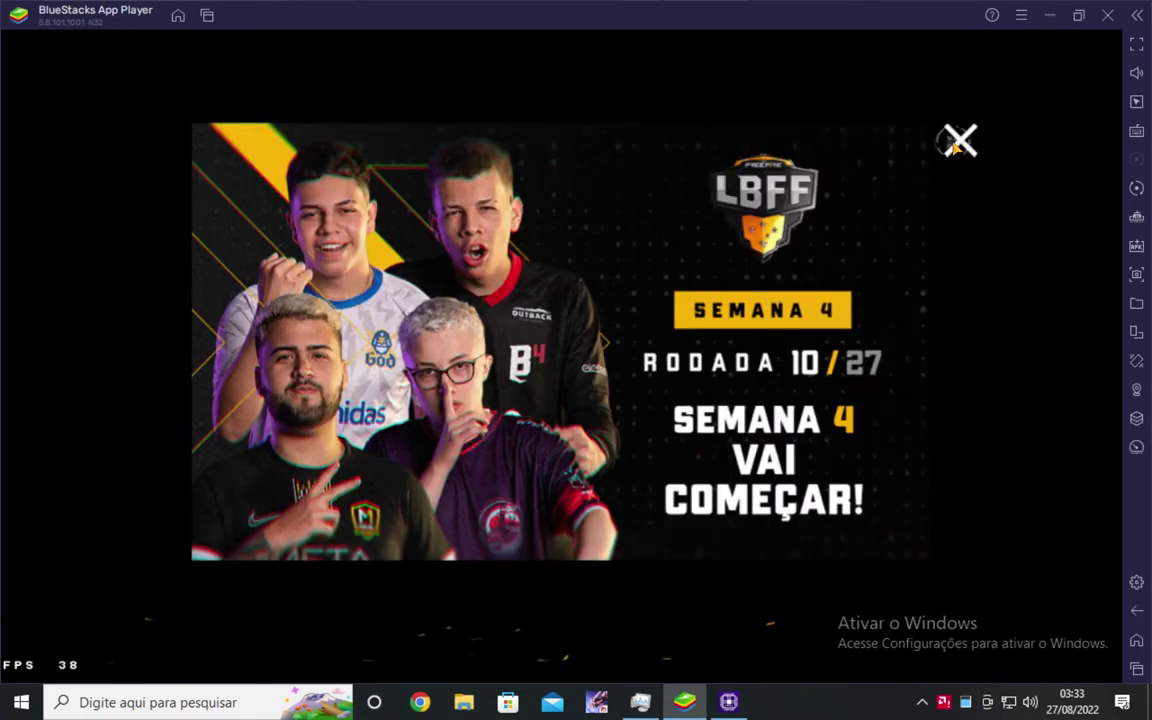
pyautogui.click(957, 142)
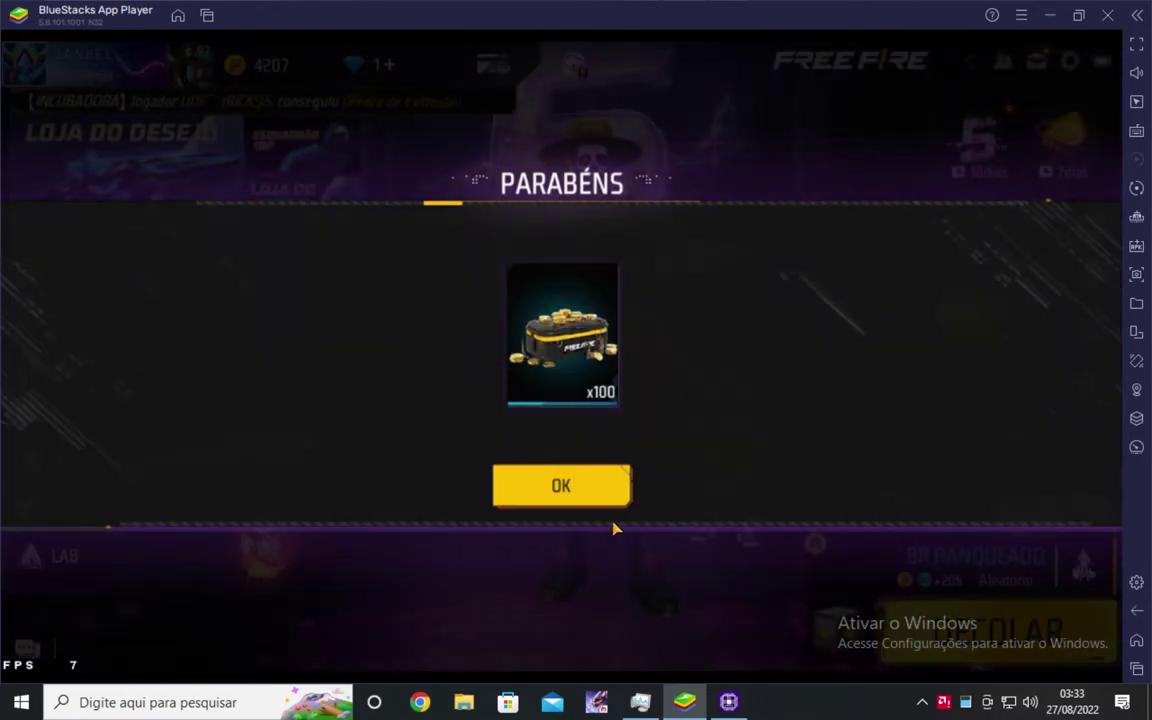
pyautogui.click(500, 488)
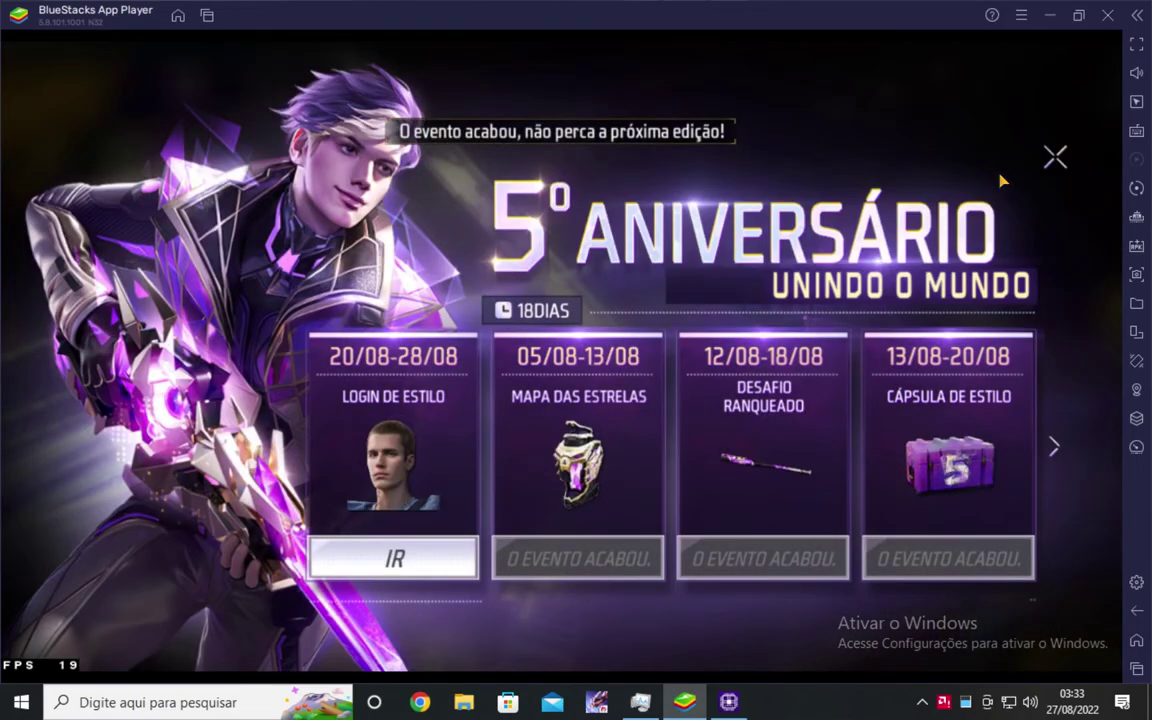
pyautogui.click(1053, 157)
pyautogui.click(579, 488)
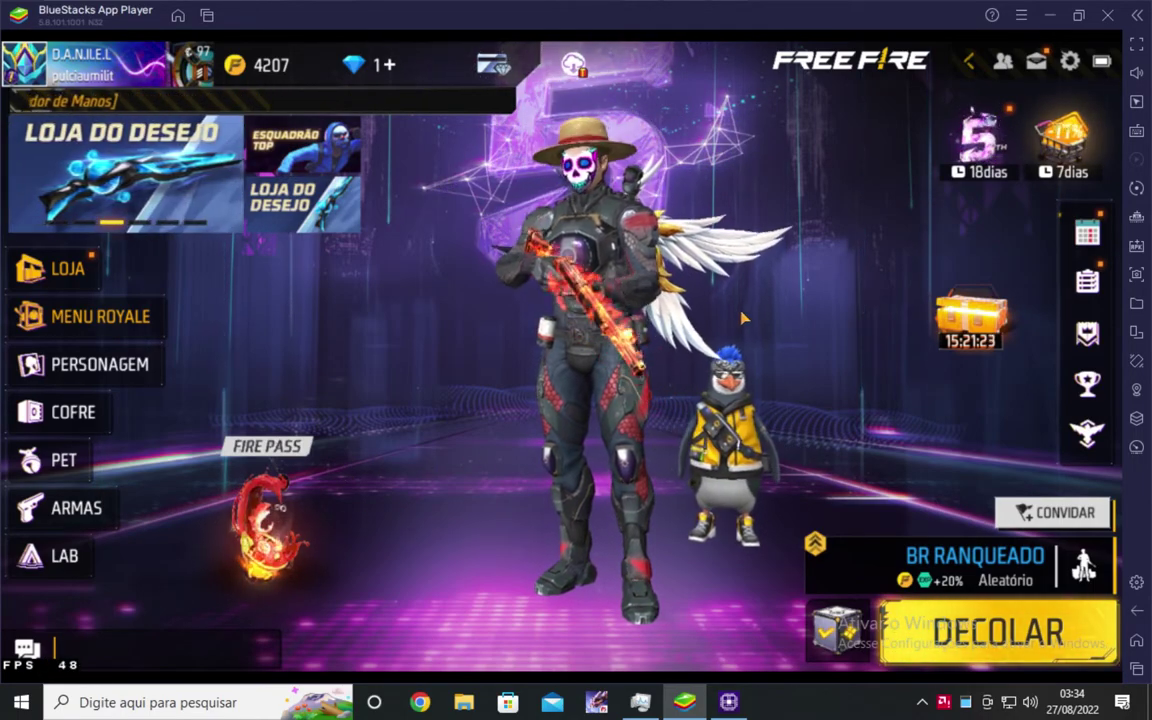
# - Rotate the lobby character, and open the sensitivity page of the Free Fire settings
pyautogui.moveTo(500, 395); pyautogui.dragTo(597, 345)
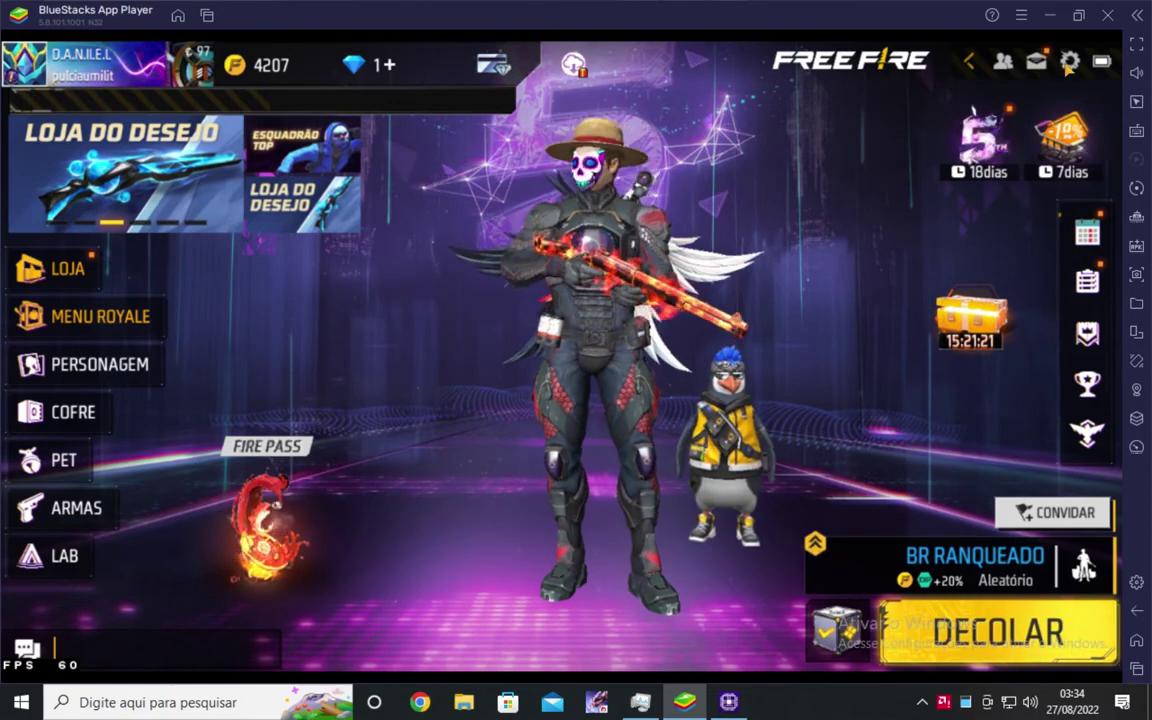
pyautogui.click(1070, 62)
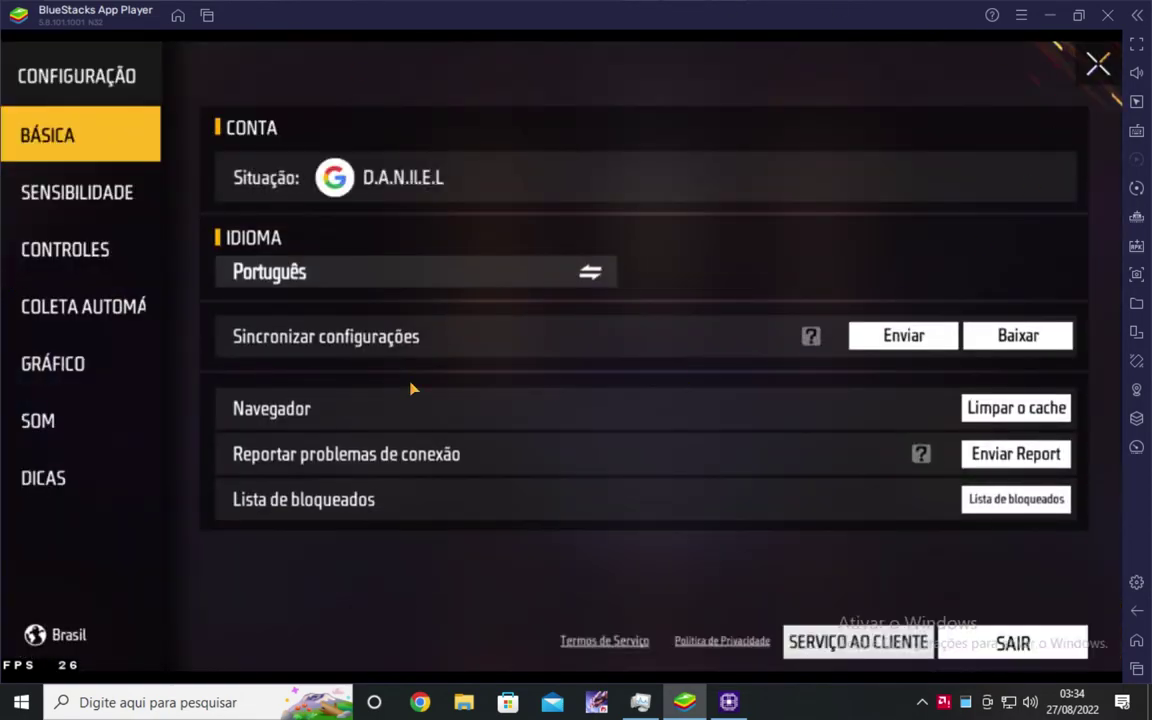
pyautogui.click(97, 194)
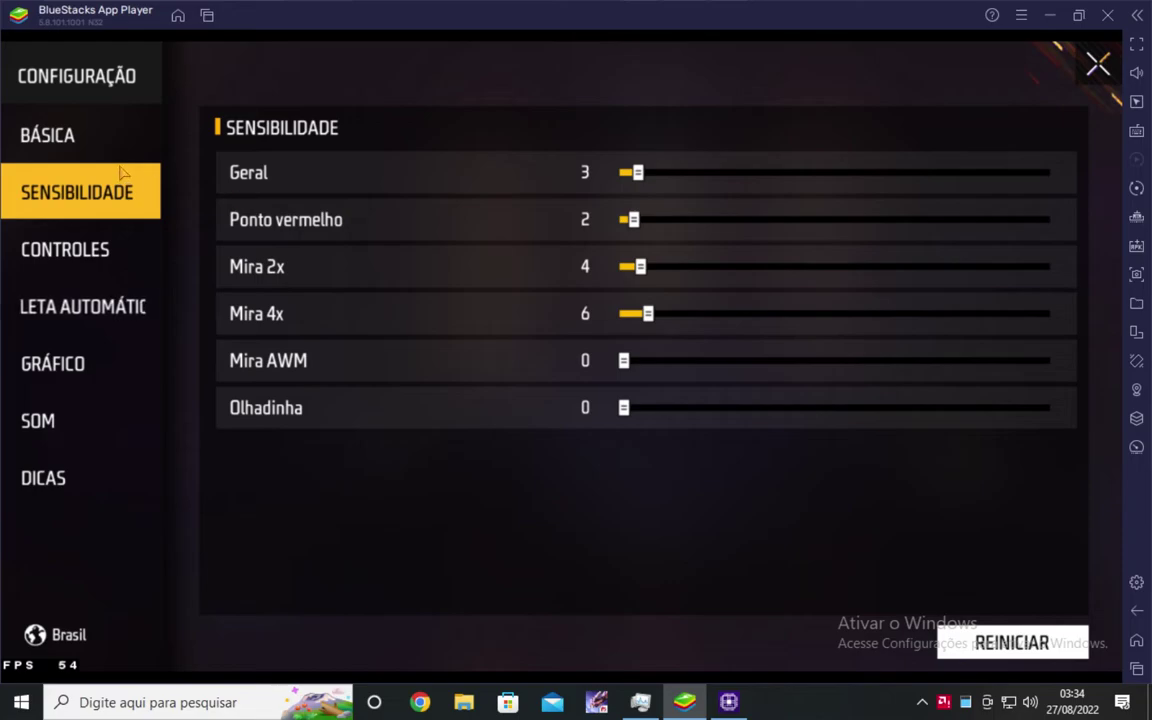